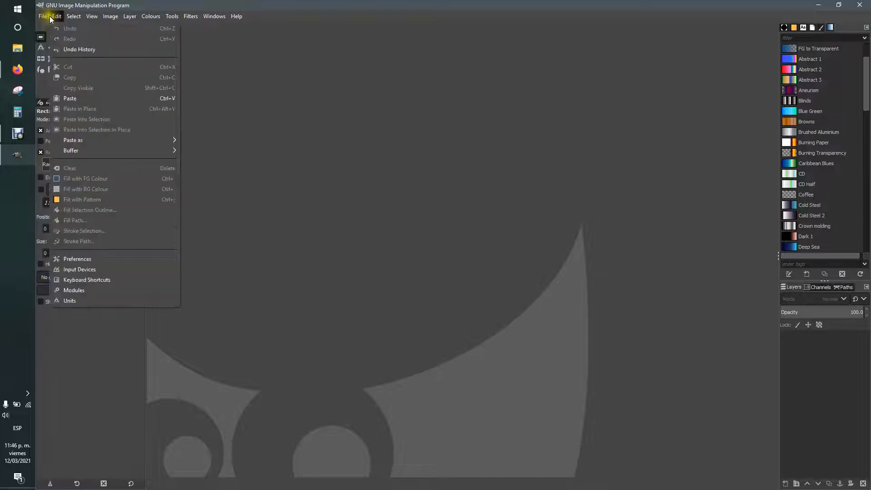
# Step: Try the Ellipse Select, Text and Pencil tools, then settle on Bucket Fill
pyautogui.moveTo(72, 17)
pyautogui.click(138, 5)
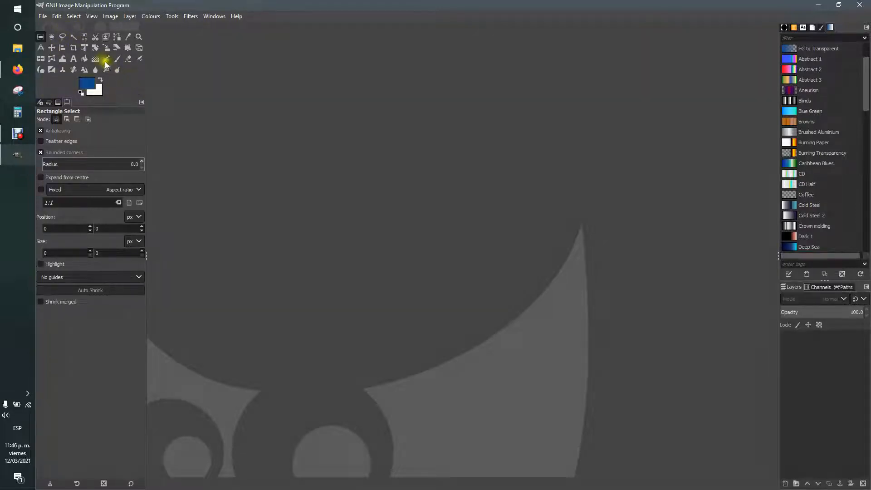
pyautogui.click(51, 37)
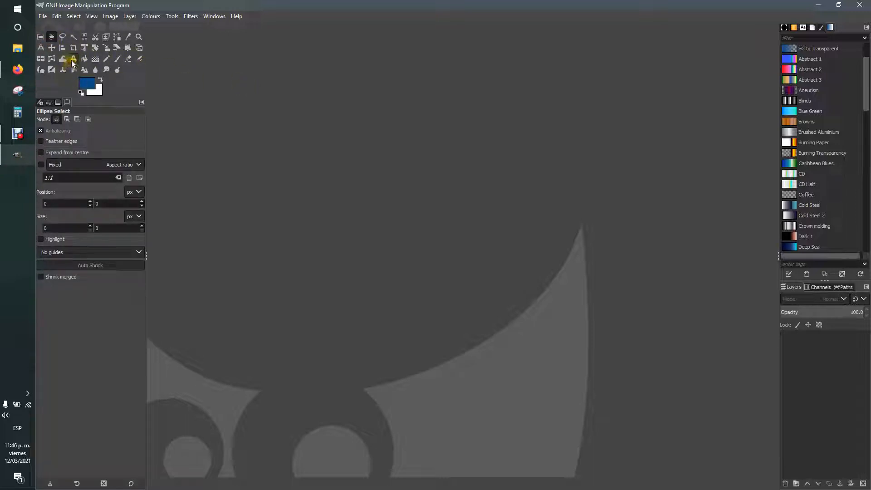
pyautogui.click(73, 58)
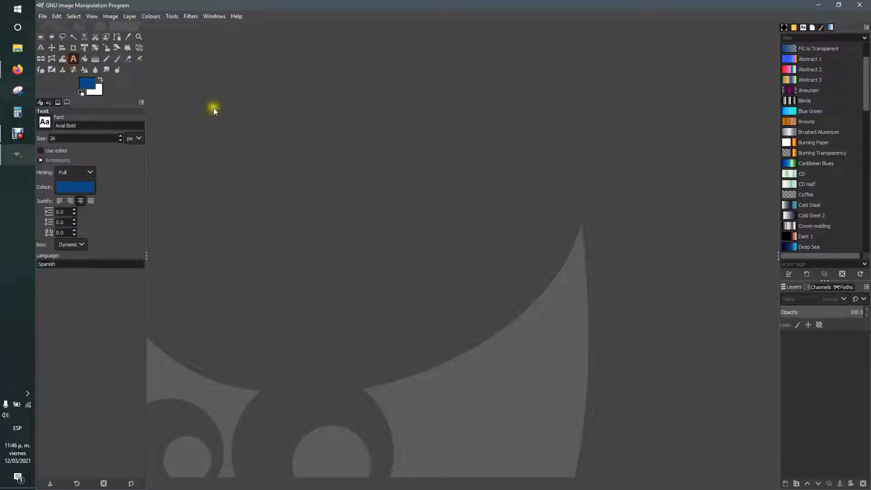
pyautogui.click(84, 59)
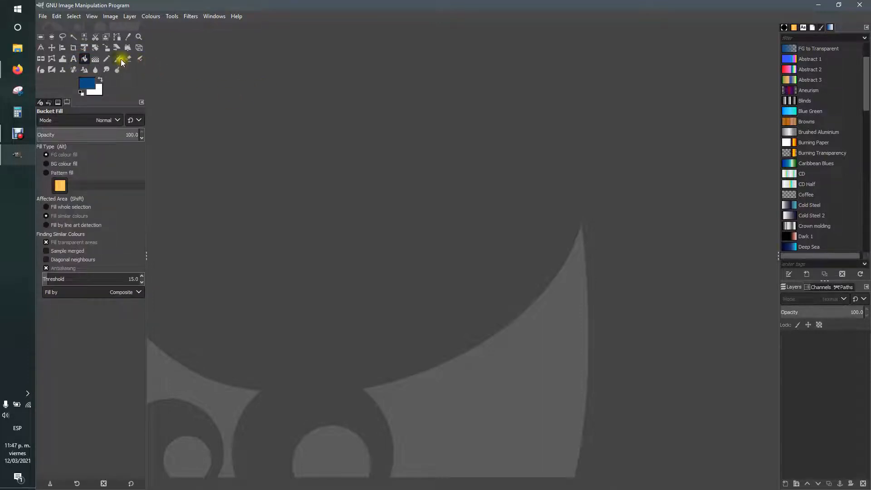
pyautogui.click(107, 58)
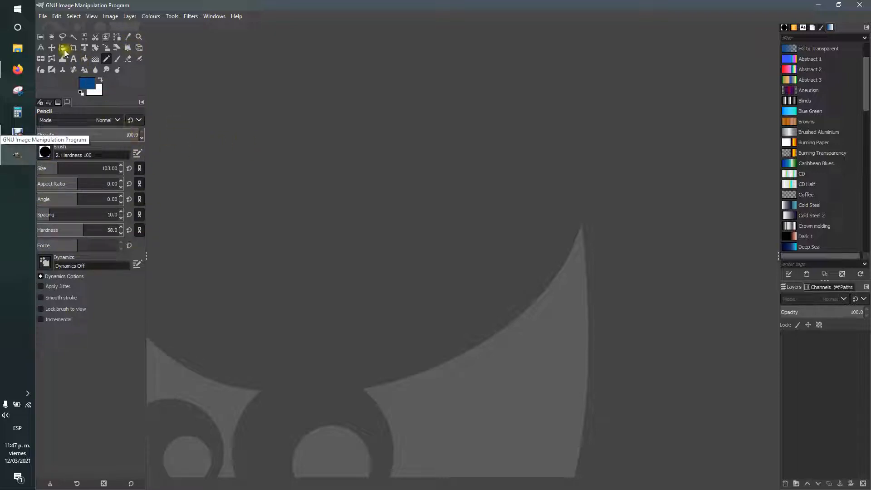
pyautogui.click(52, 37)
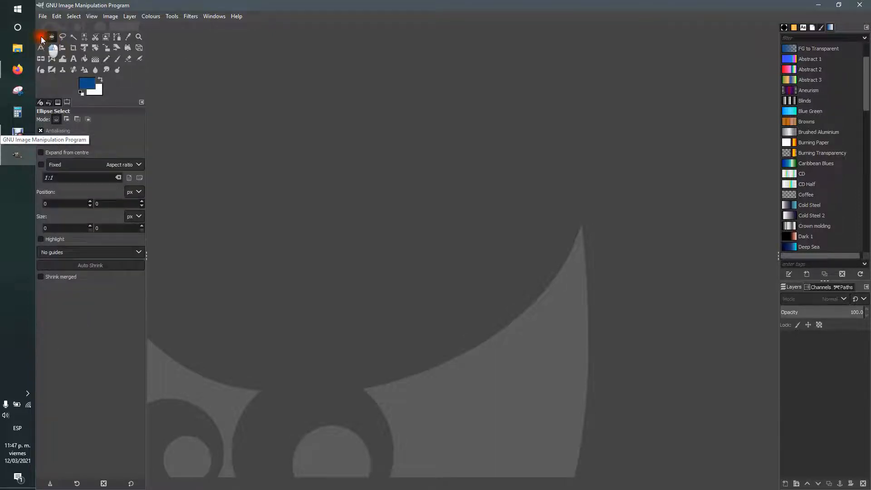
pyautogui.click(84, 59)
# Step: Show the Brushes and then the Fonts list in the side dock
pyautogui.click(785, 28)
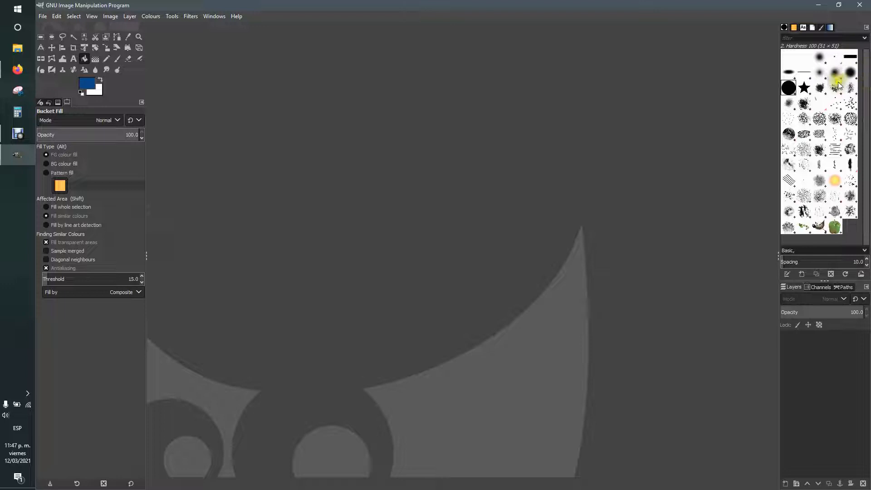
pyautogui.click(803, 27)
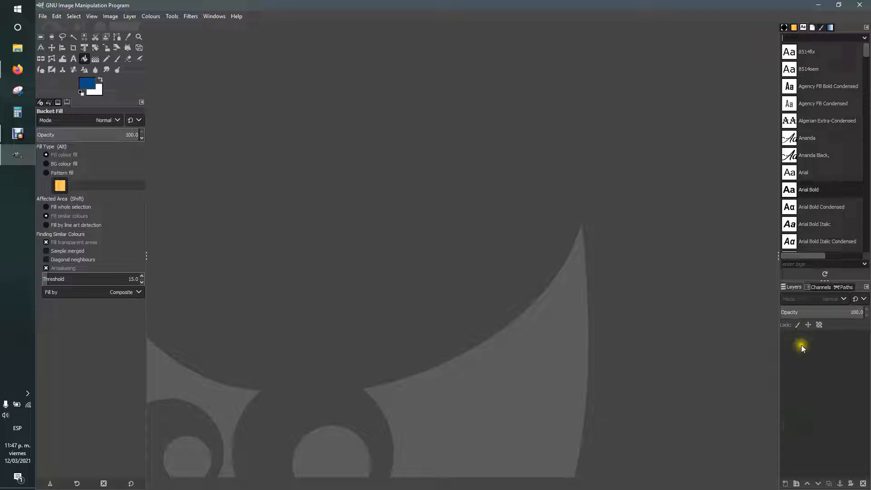
pyautogui.click(42, 16)
# Step: Create a new 1920 × 1080 px image with a white background
pyautogui.click(46, 28)
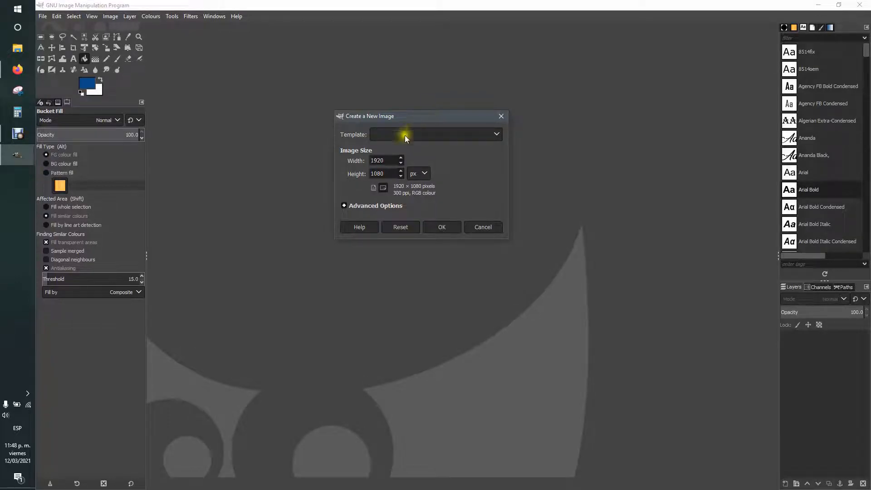
pyautogui.doubleClick(385, 161)
pyautogui.click(394, 172)
pyautogui.click(394, 173)
pyautogui.click(448, 227)
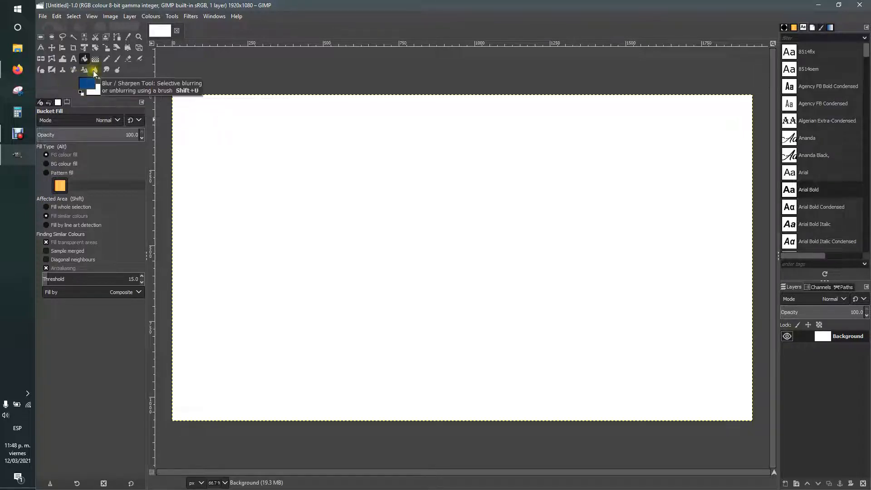
pyautogui.click(99, 93)
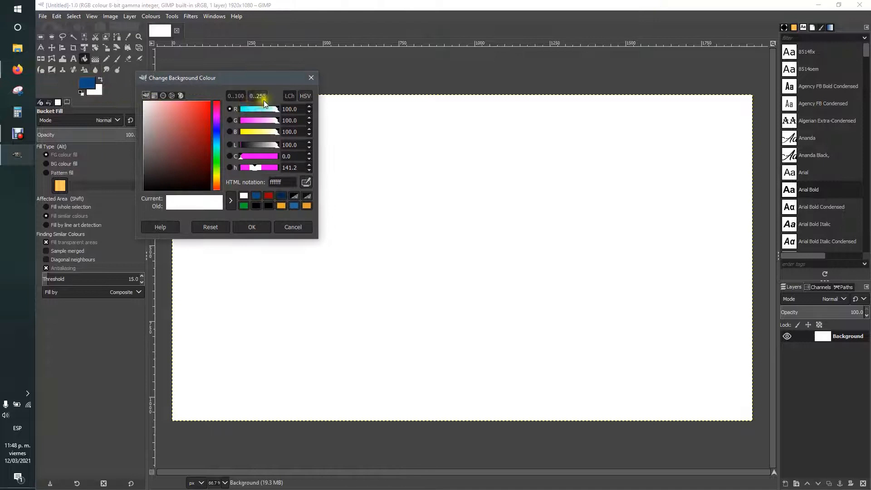
pyautogui.click(312, 78)
pyautogui.click(99, 93)
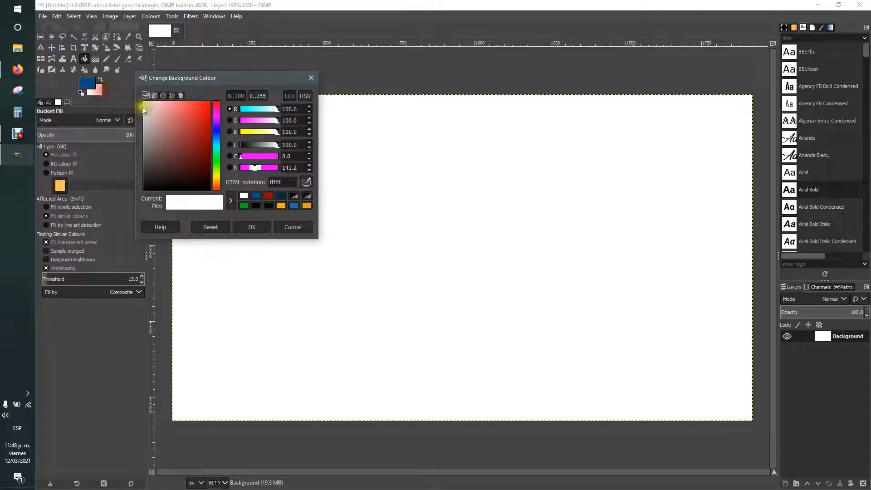
pyautogui.click(316, 76)
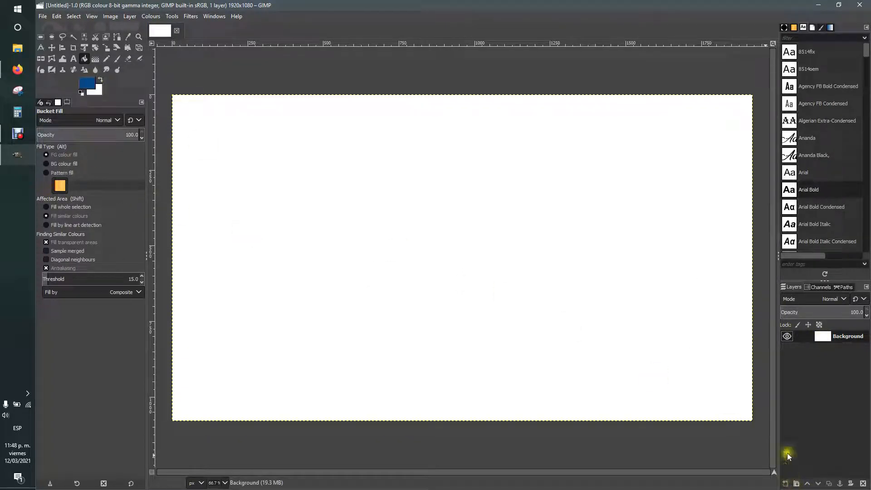
# Step: Add a new layer filled with transparency above the Background
pyautogui.click(787, 484)
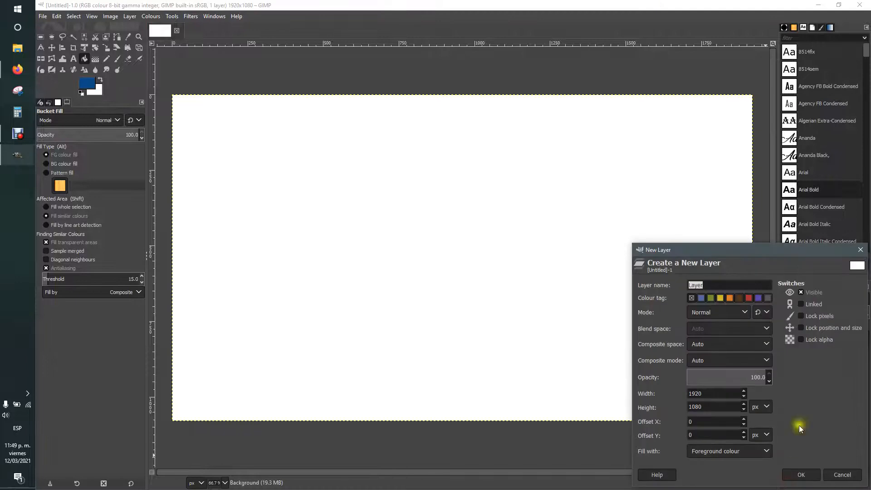
pyautogui.moveTo(774, 255); pyautogui.dragTo(648, 189)
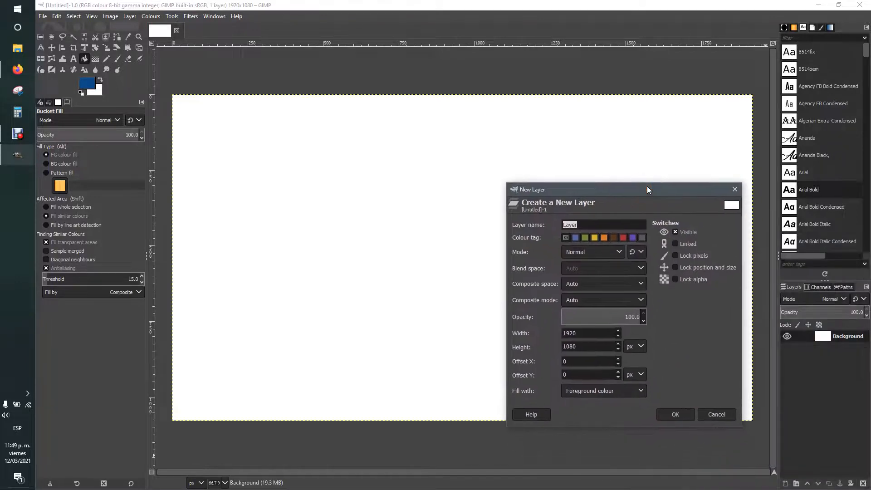
pyautogui.click(640, 391)
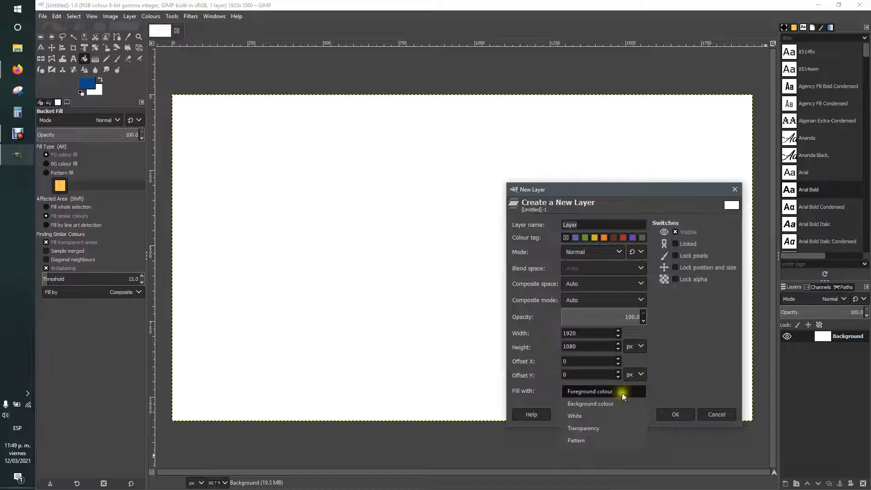
pyautogui.click(590, 427)
pyautogui.click(675, 414)
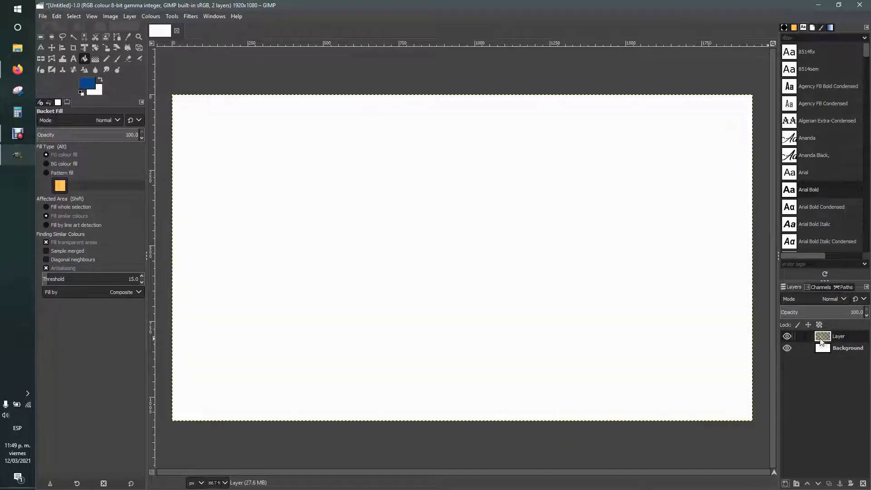
# Step: Add a second layer, Layer #1, filled with the dark blue foreground colour
pyautogui.click(823, 349)
pyautogui.click(829, 334)
pyautogui.click(823, 342)
pyautogui.click(825, 333)
pyautogui.click(825, 348)
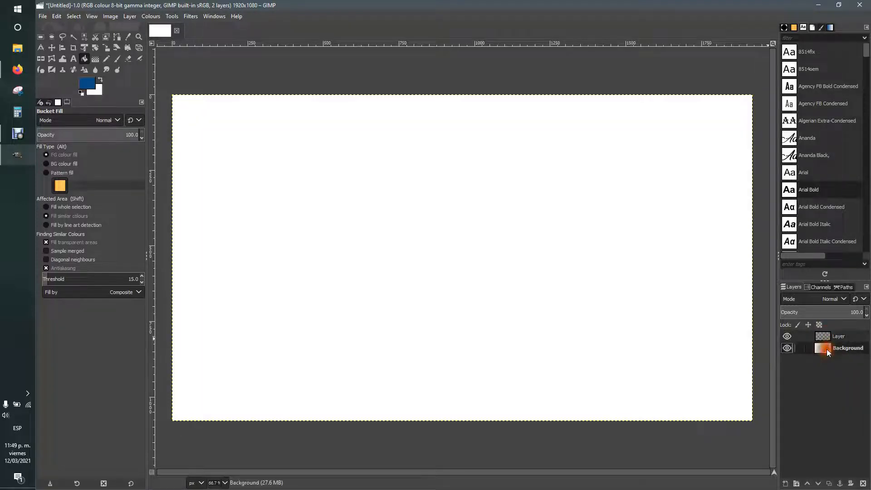
pyautogui.click(825, 337)
pyautogui.click(785, 483)
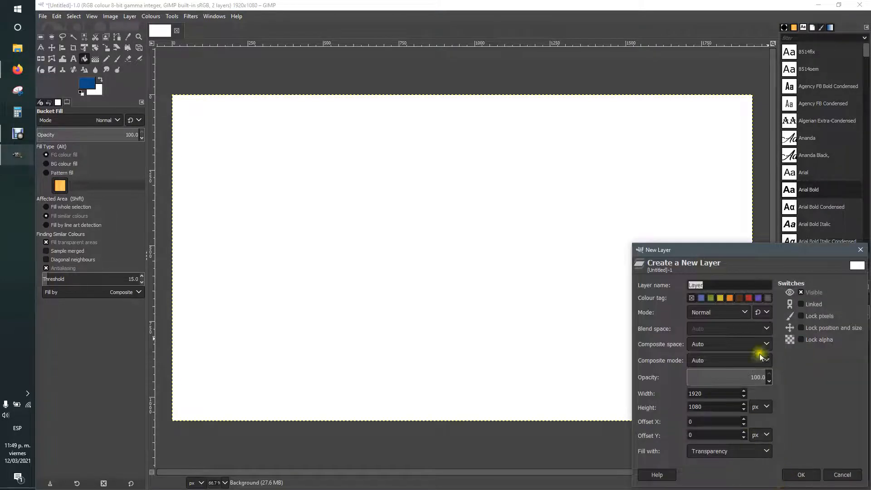
pyautogui.click(724, 451)
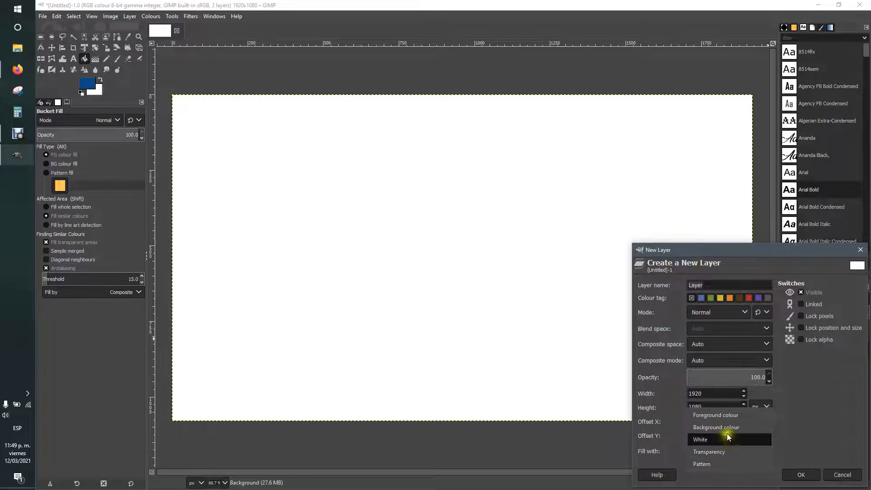
pyautogui.click(729, 416)
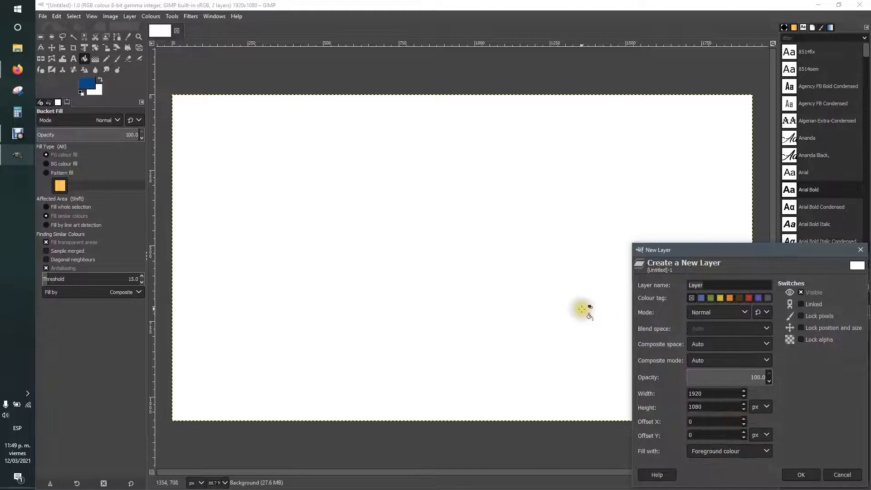
pyautogui.moveTo(678, 252); pyautogui.dragTo(563, 181)
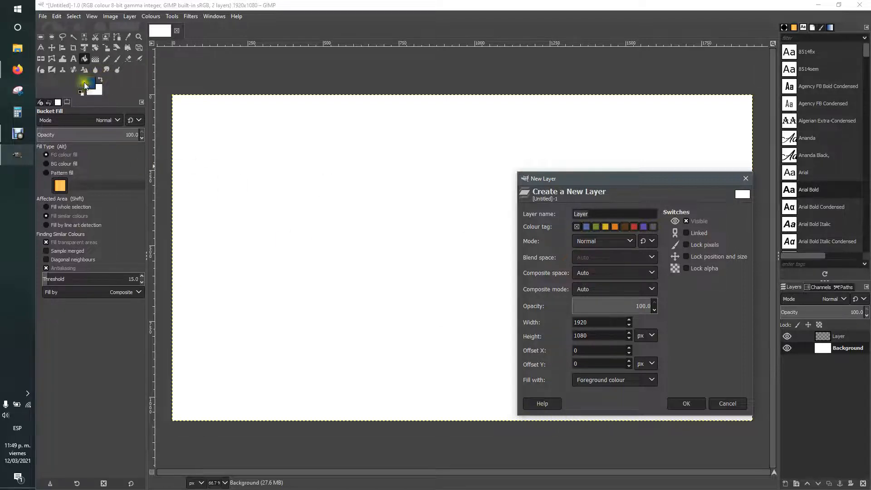
pyautogui.click(686, 403)
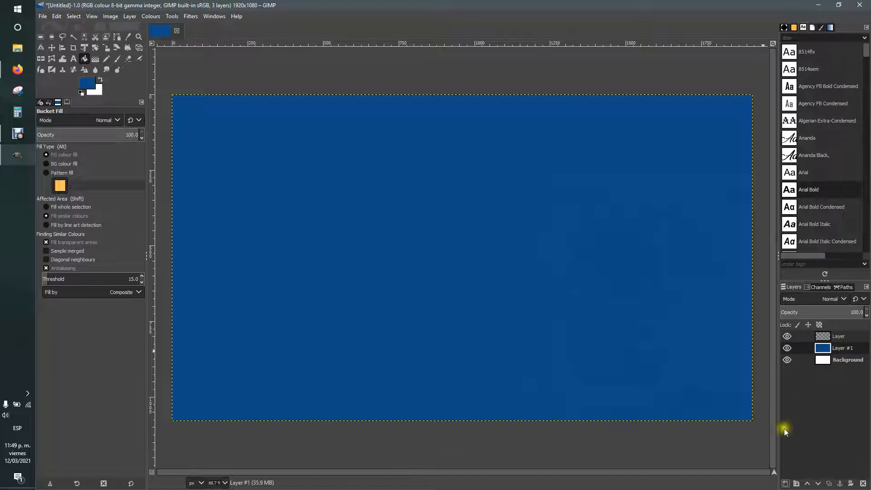
# Step: Add Layer #2 filled with a red (c00000) background colour above the blue layer
pyautogui.click(785, 484)
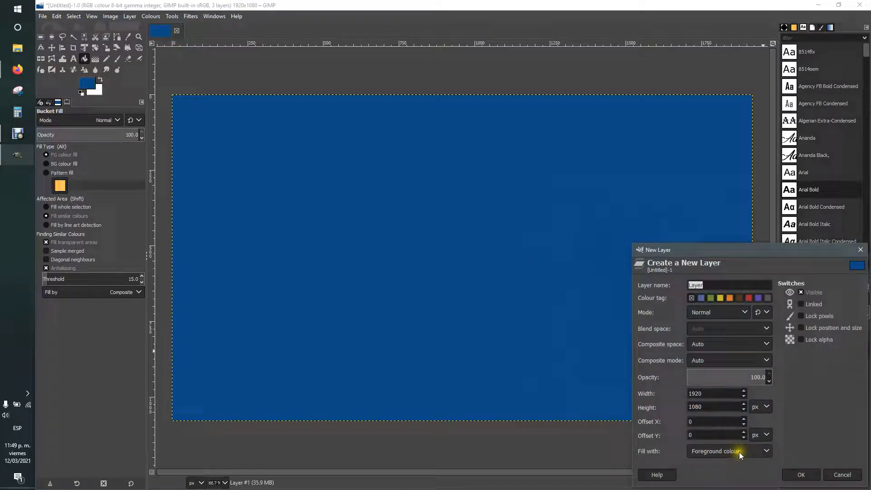
pyautogui.click(740, 454)
pyautogui.click(737, 471)
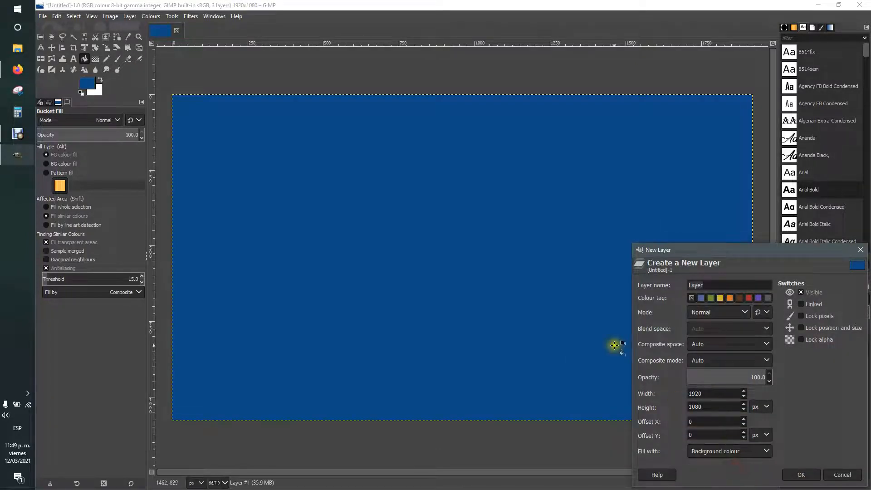
pyautogui.moveTo(725, 254); pyautogui.dragTo(581, 149)
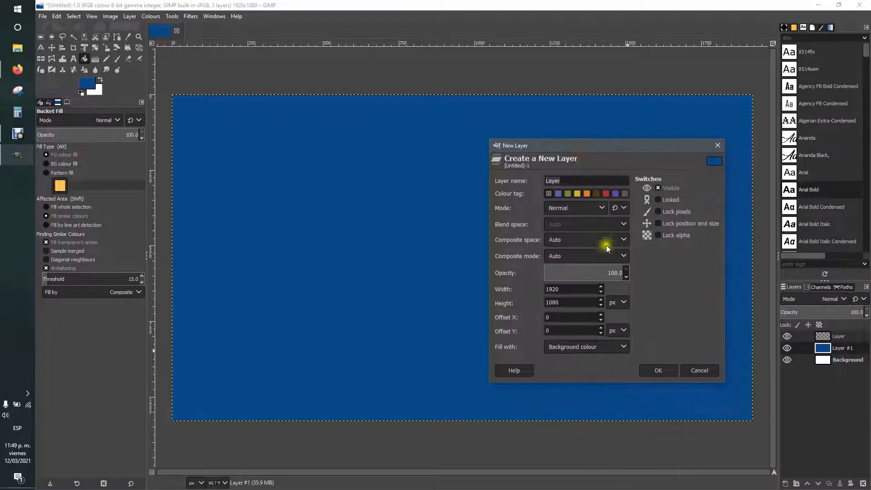
pyautogui.click(97, 93)
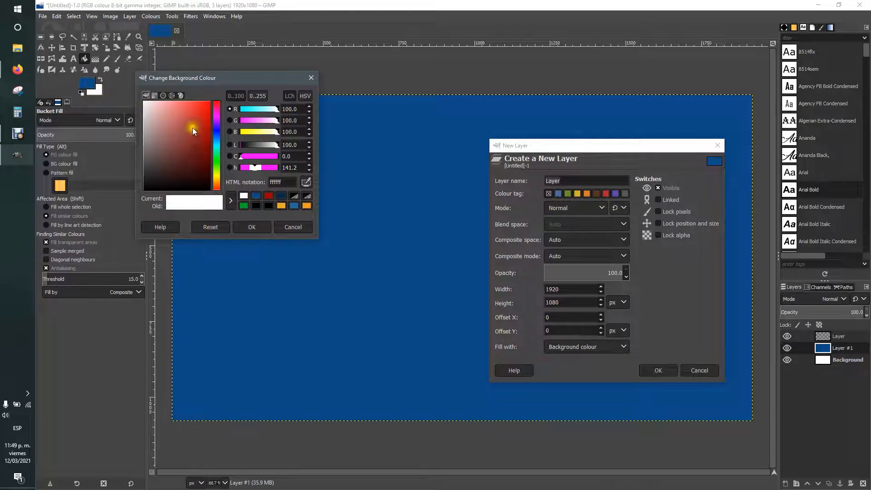
pyautogui.moveTo(192, 128); pyautogui.dragTo(219, 124)
pyautogui.click(251, 226)
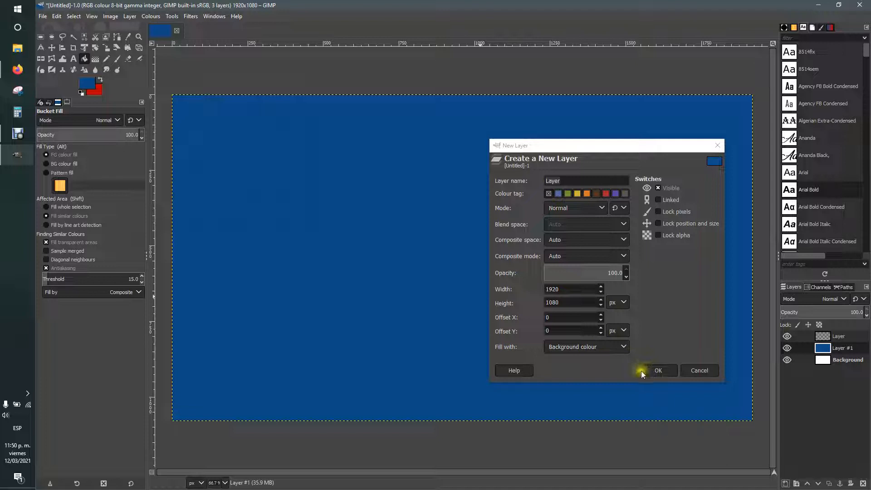
pyautogui.click(658, 370)
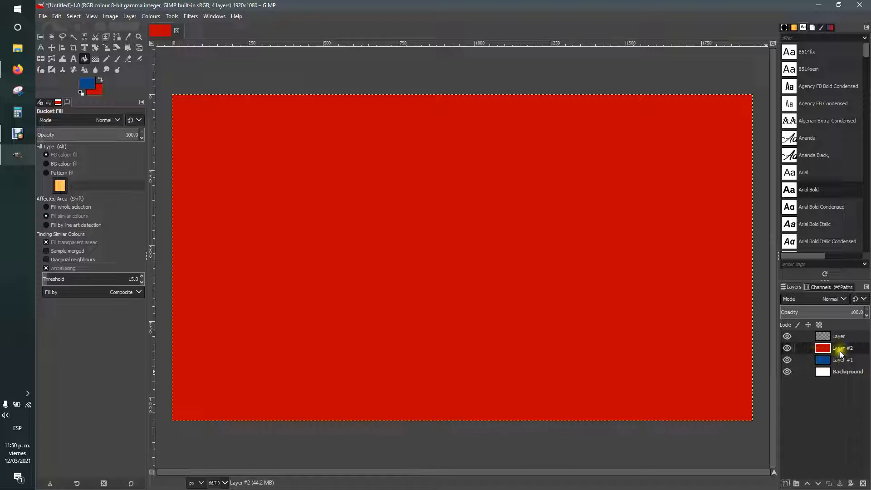
# Step: Reorder Layer #1, then delete the blue Layer #1 and the red Layer #2
pyautogui.moveTo(839, 352)
pyautogui.mouseDown()
pyautogui.moveTo(822, 356)
pyautogui.moveTo(828, 363)
pyautogui.moveTo(833, 344)
pyautogui.moveTo(824, 336)
pyautogui.moveTo(835, 359)
pyautogui.moveTo(830, 353)
pyautogui.mouseUp()
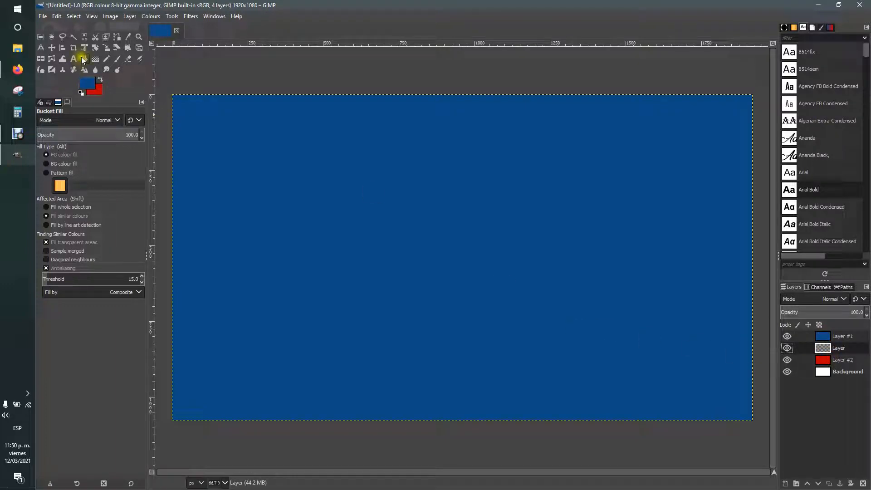
pyautogui.click(835, 338)
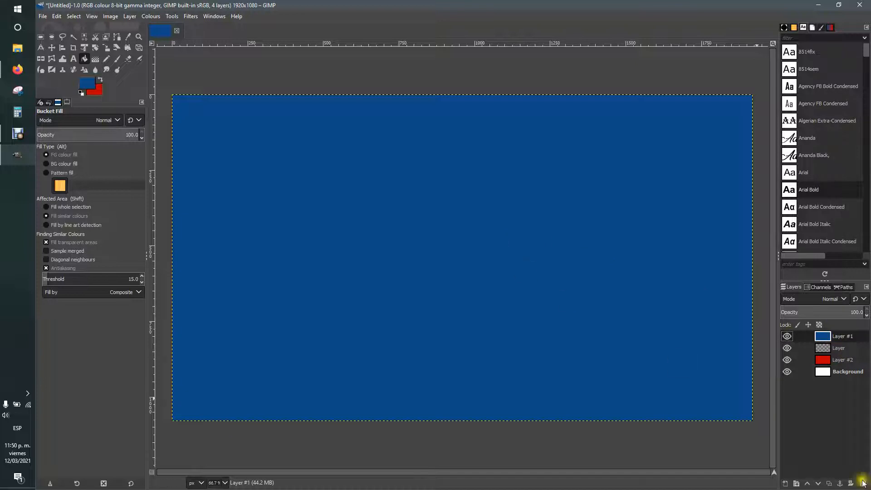
pyautogui.click(843, 338)
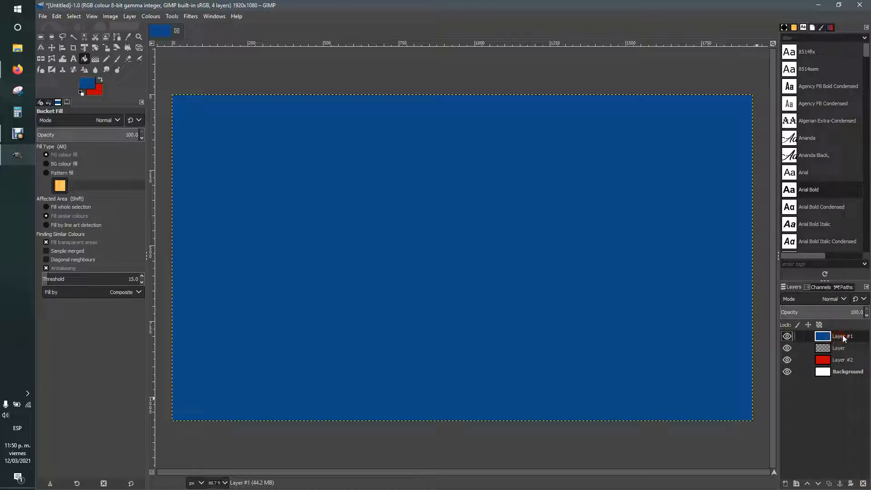
pyautogui.click(867, 485)
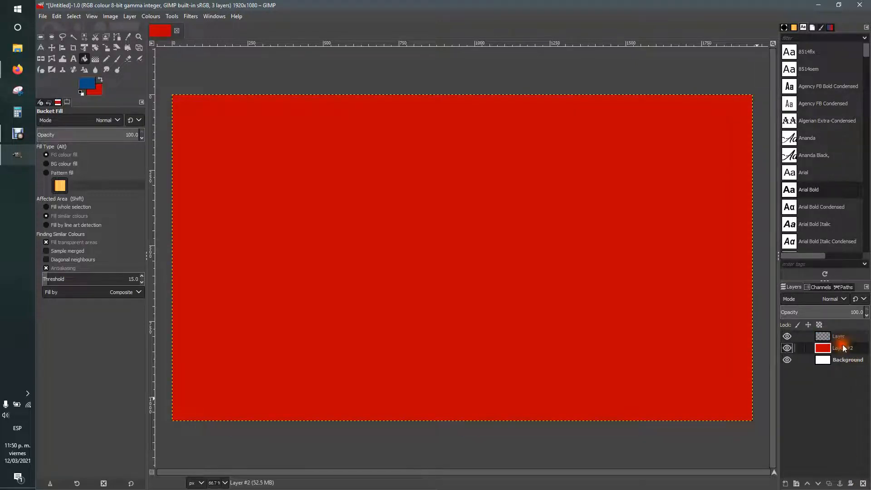
pyautogui.click(863, 484)
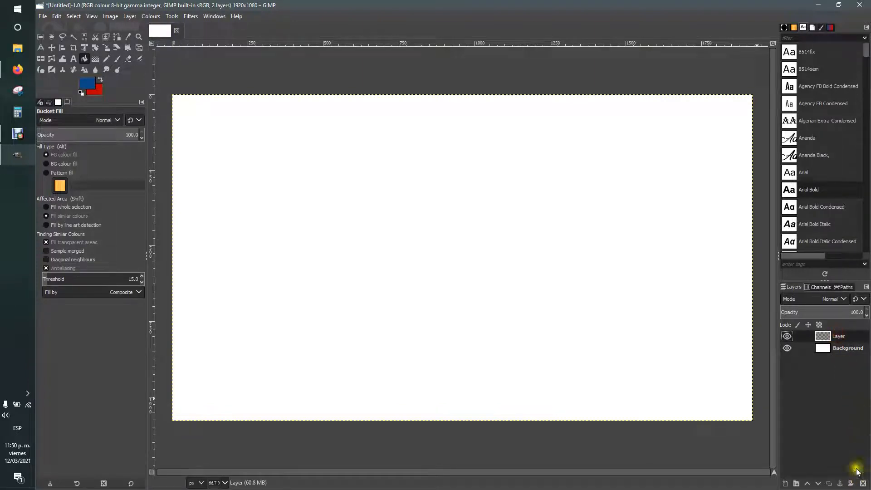
# Step: On the empty Layer, draw a circular ellipse selection left of the canvas centre
pyautogui.click(52, 37)
pyautogui.moveTo(393, 221); pyautogui.dragTo(395, 222)
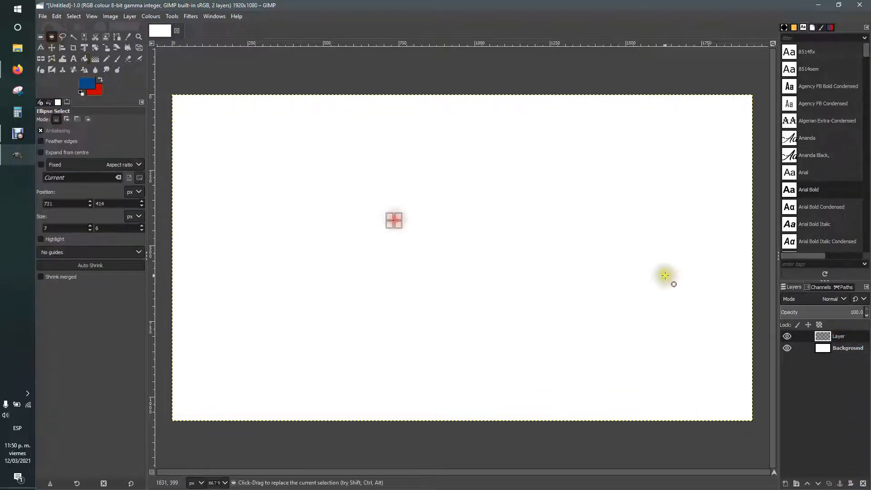
pyautogui.click(837, 348)
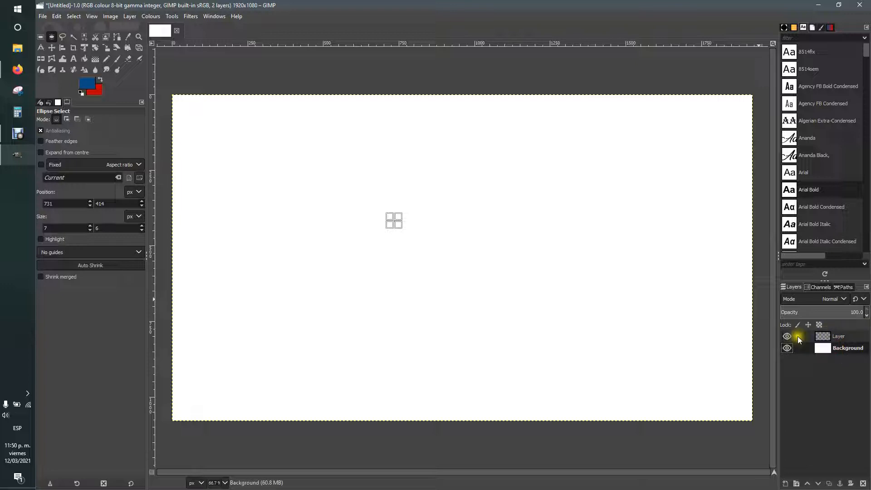
pyautogui.click(263, 179)
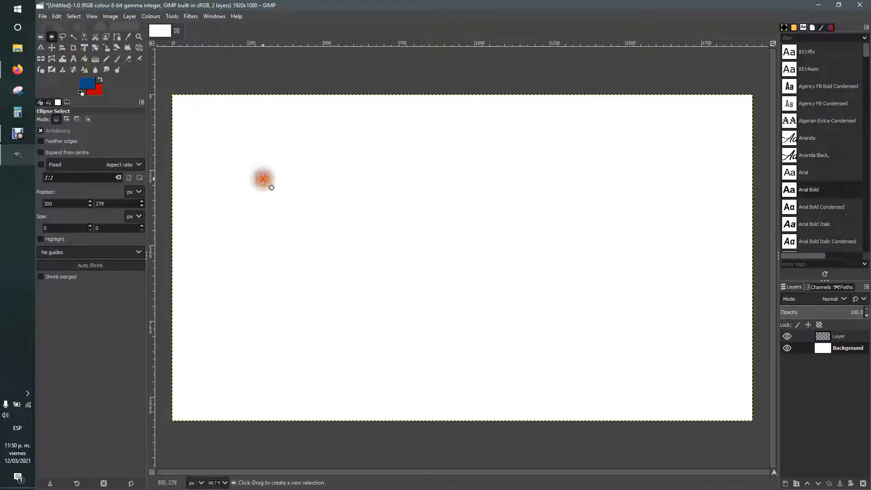
pyautogui.click(833, 338)
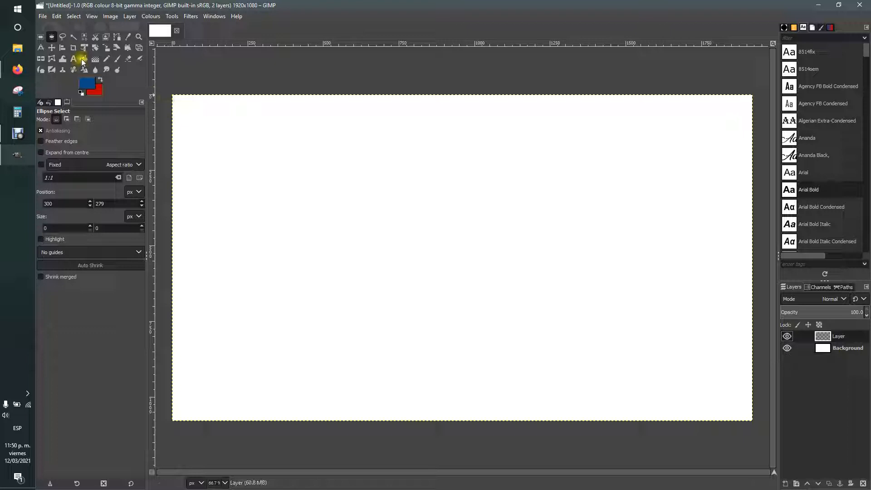
pyautogui.moveTo(288, 149); pyautogui.dragTo(449, 335)
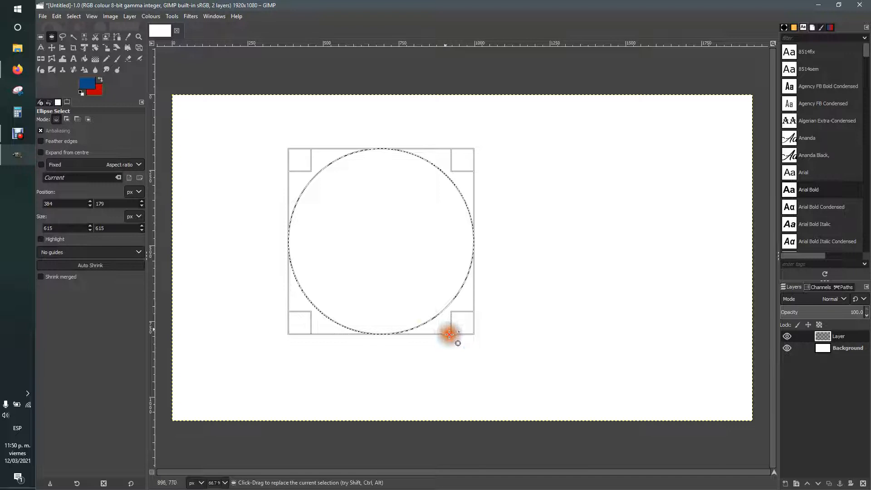
# Step: Bucket-fill the circle with the blue foreground colour and clear the selection
pyautogui.click(84, 59)
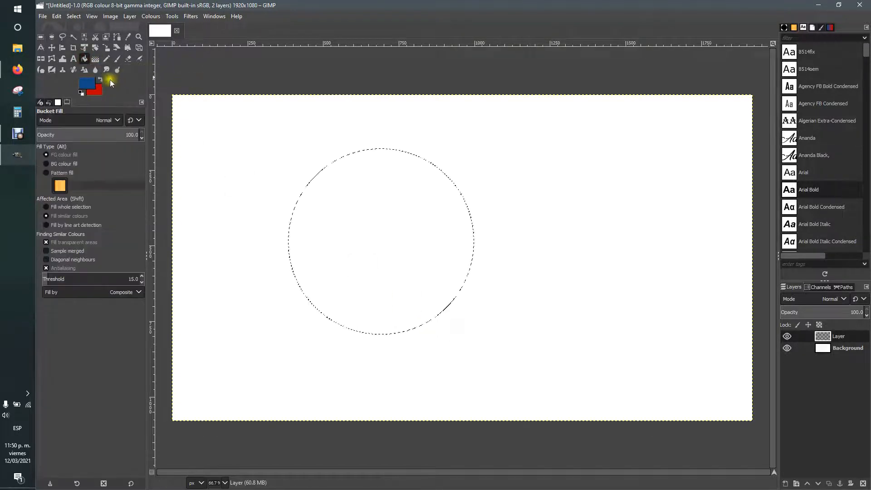
pyautogui.click(360, 210)
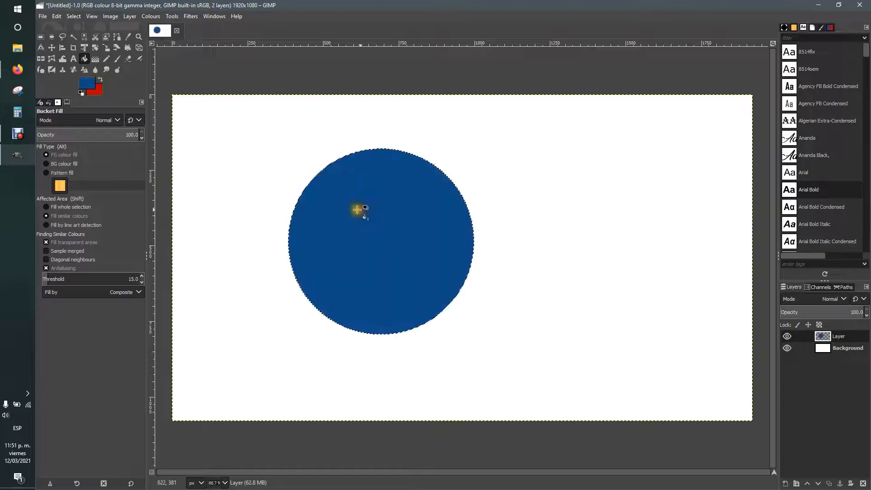
pyautogui.click(51, 37)
pyautogui.click(223, 131)
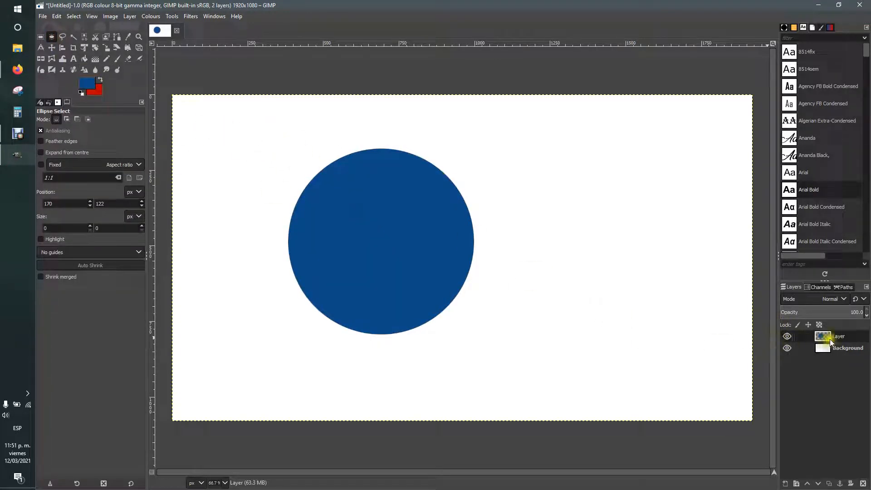
pyautogui.click(829, 346)
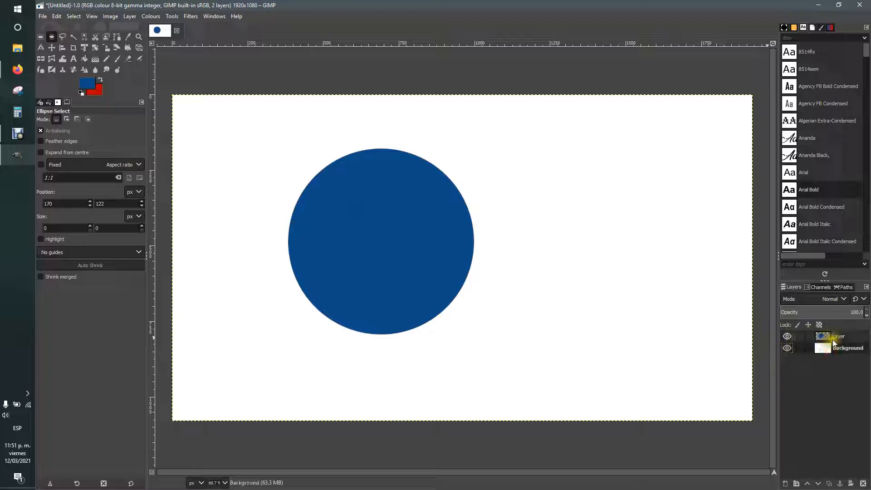
pyautogui.click(805, 336)
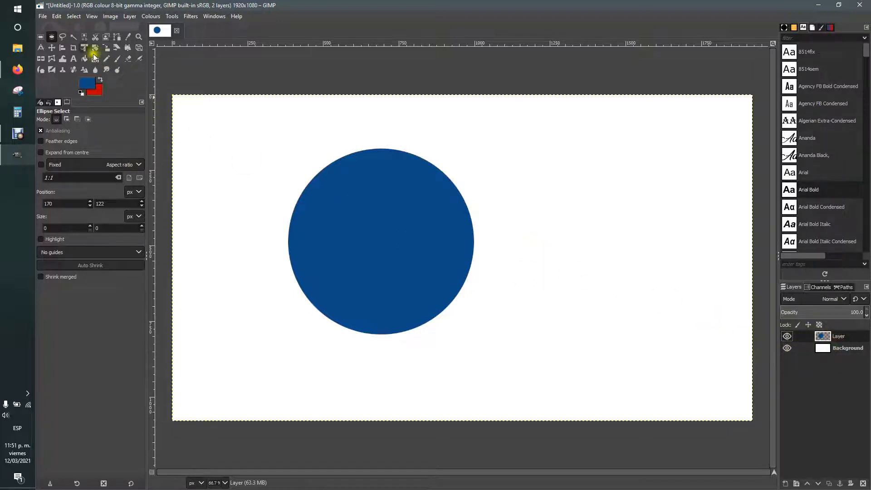
pyautogui.click(51, 47)
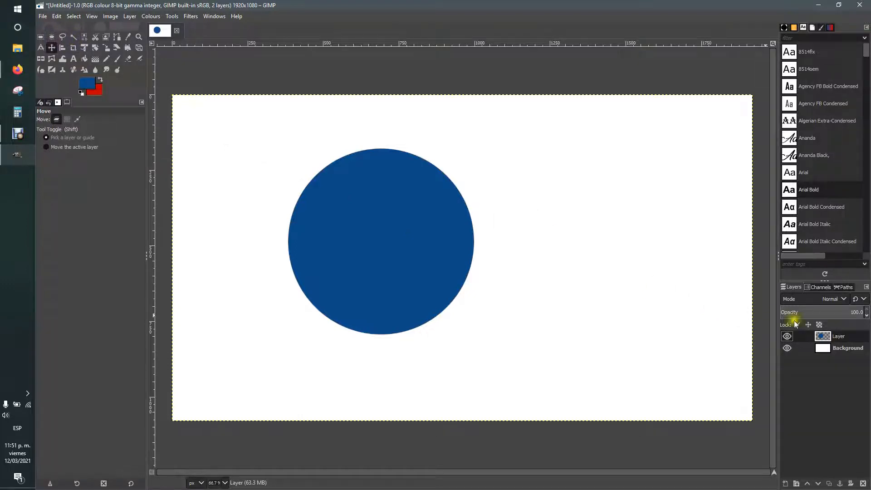
# Step: Reposition the blue circle slightly with the Move tool
pyautogui.moveTo(385, 233); pyautogui.dragTo(487, 236)
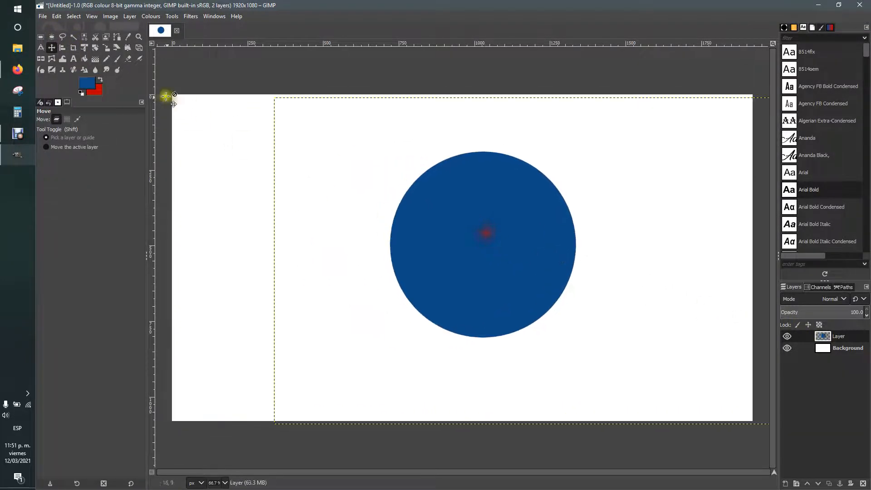
pyautogui.moveTo(527, 270); pyautogui.dragTo(464, 277)
pyautogui.moveTo(421, 255); pyautogui.dragTo(406, 242)
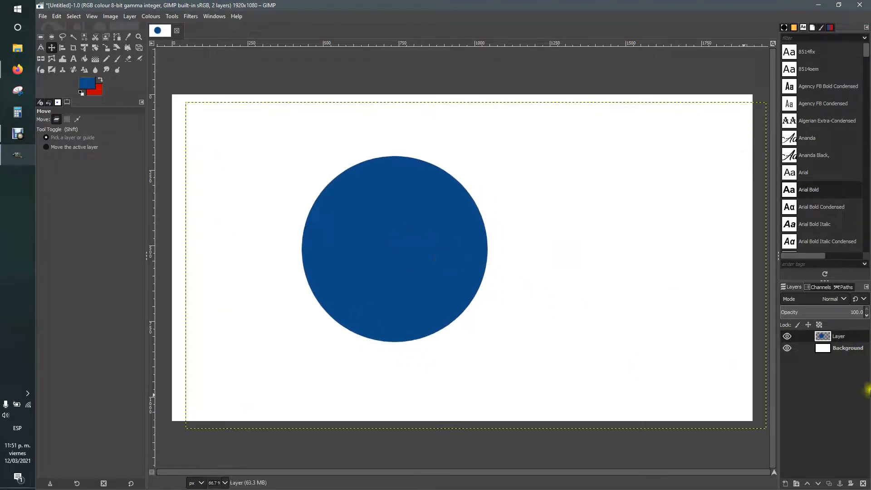
# Step: Toggle the circle layer's visibility a few times, then delete the layer
pyautogui.click(788, 336)
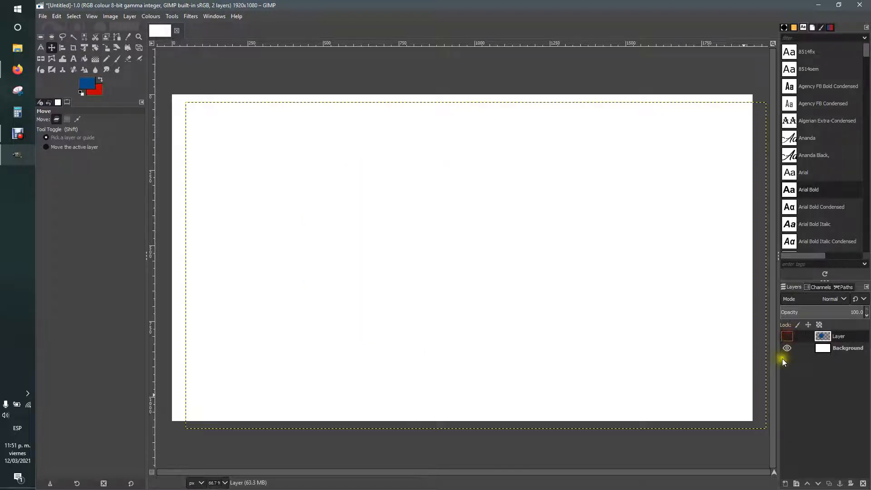
pyautogui.click(787, 337)
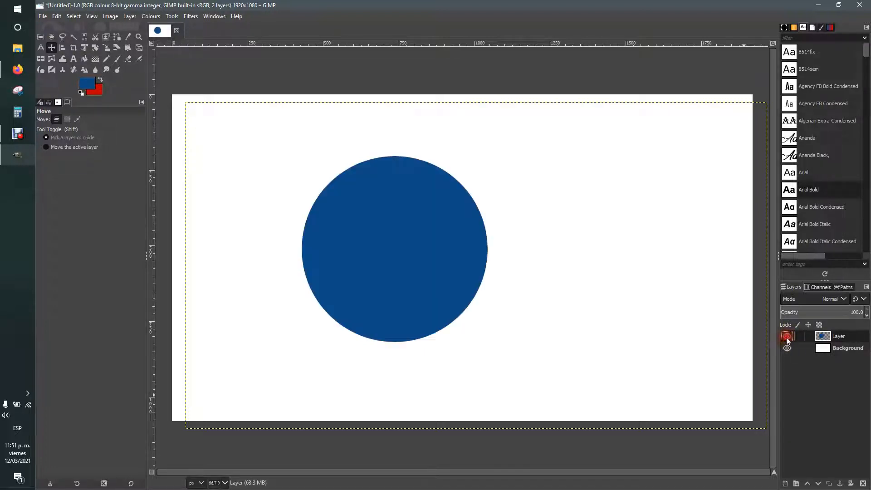
pyautogui.click(788, 336)
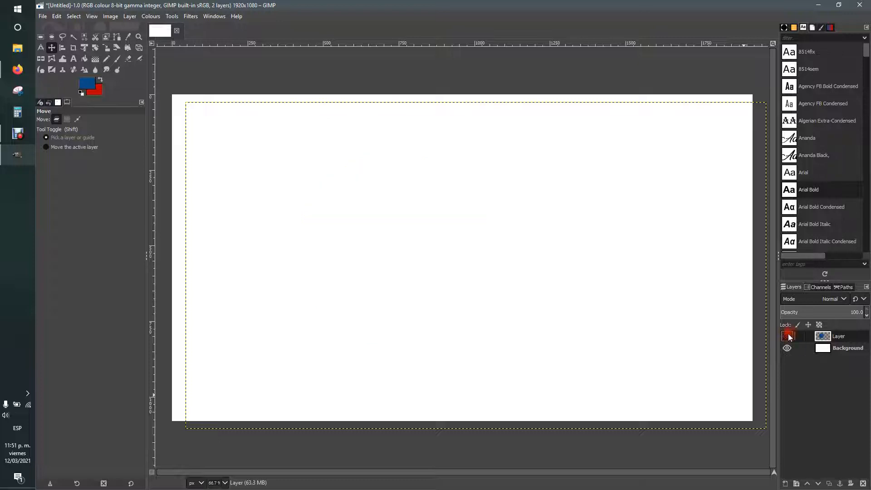
pyautogui.click(789, 336)
pyautogui.click(789, 337)
pyautogui.click(788, 336)
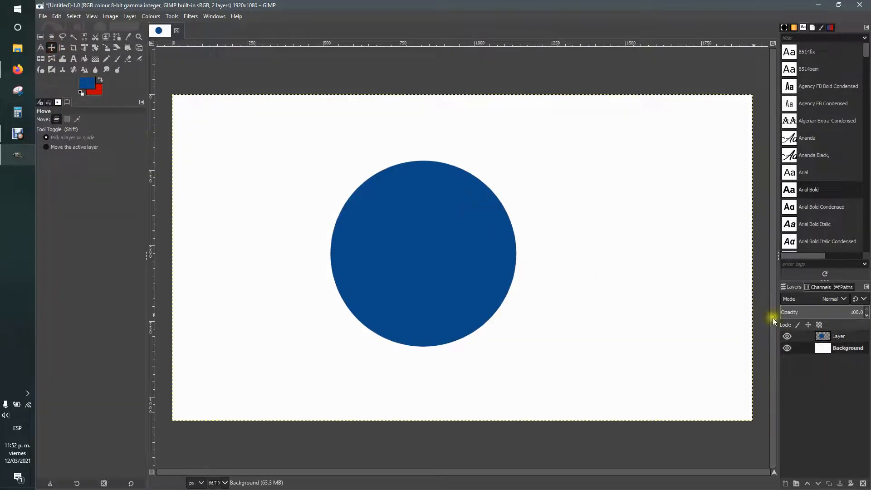
pyautogui.click(823, 337)
pyautogui.click(864, 483)
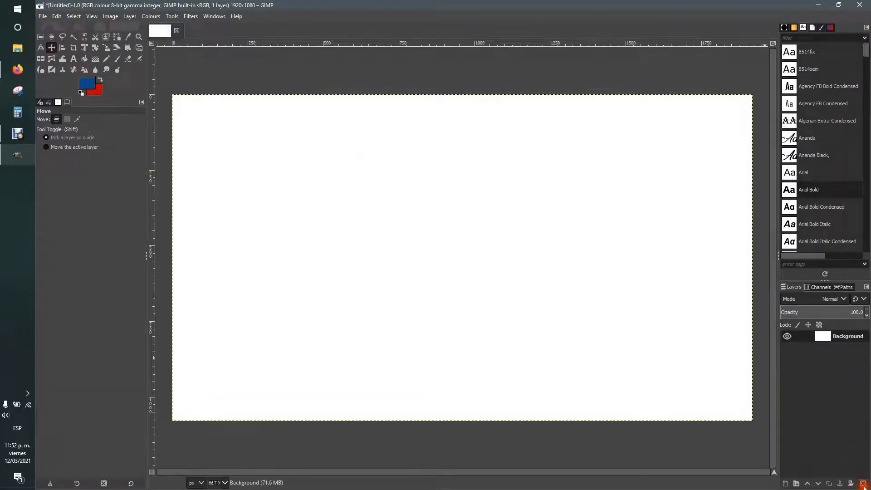
# Step: With the Text tool active, choose Arial Bold from the font list
pyautogui.click(63, 37)
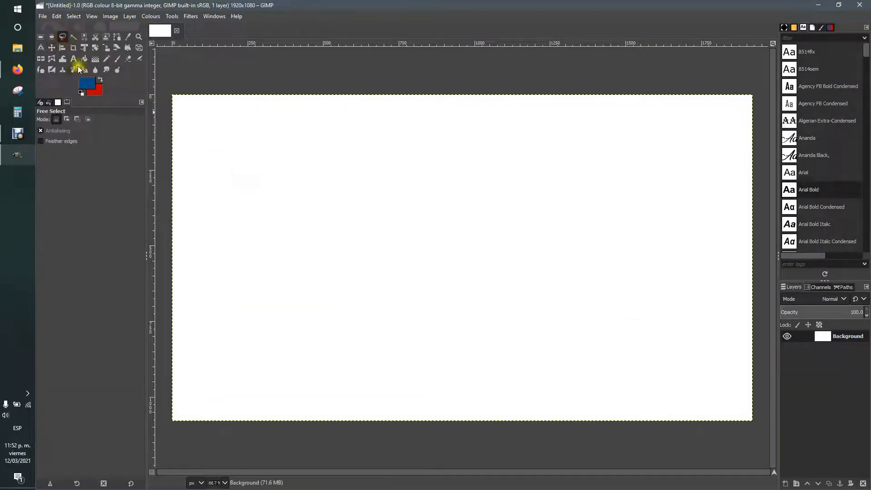
pyautogui.click(74, 59)
pyautogui.click(73, 60)
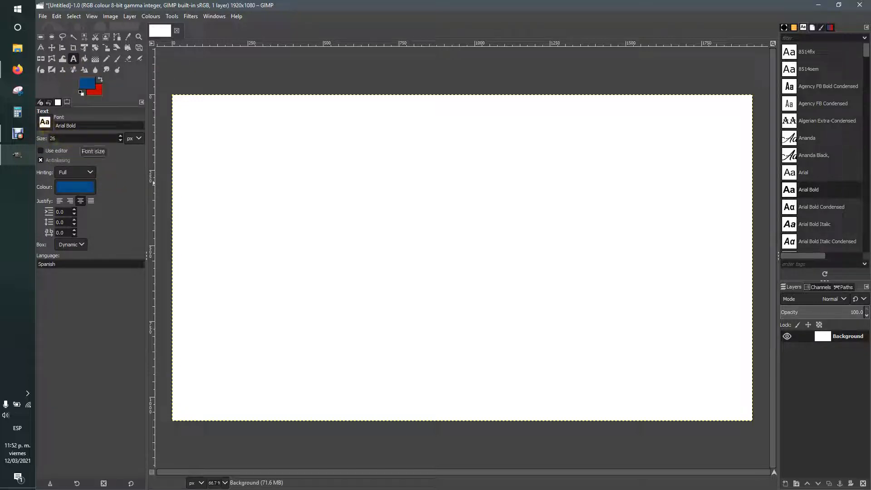
pyautogui.click(44, 122)
pyautogui.scroll(-2, 82, 156)
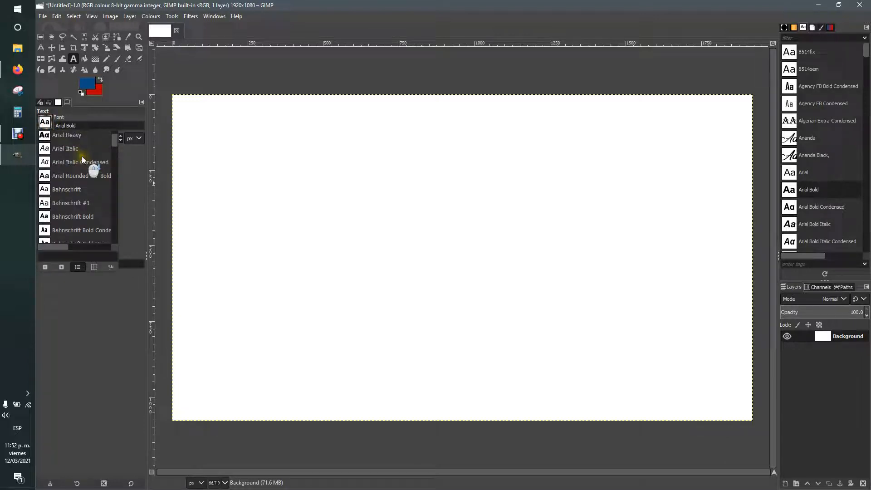
pyautogui.click(46, 126)
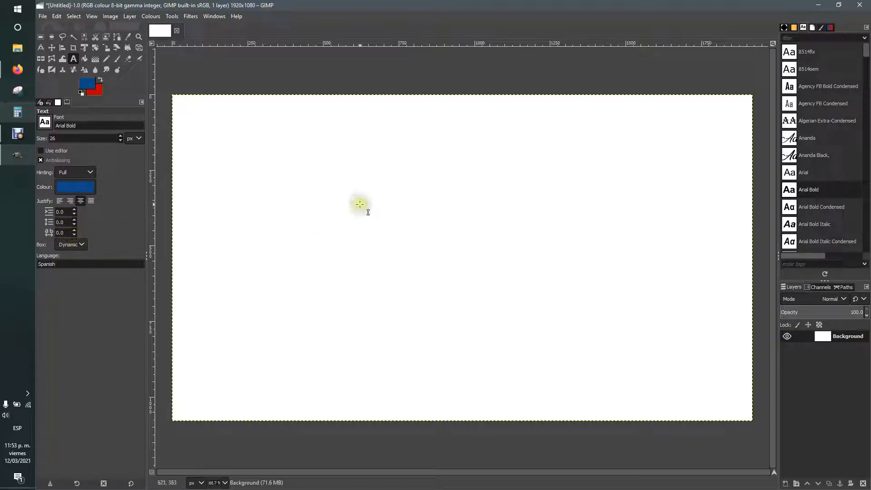
# Step: Type 'How TU' near the canvas centre and set the text size to 100
pyautogui.click(356, 224)
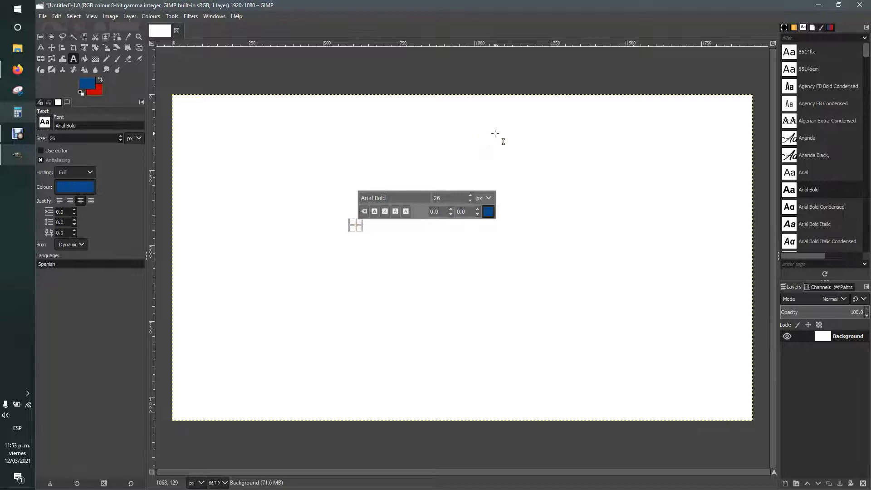
pyautogui.write('How TU')
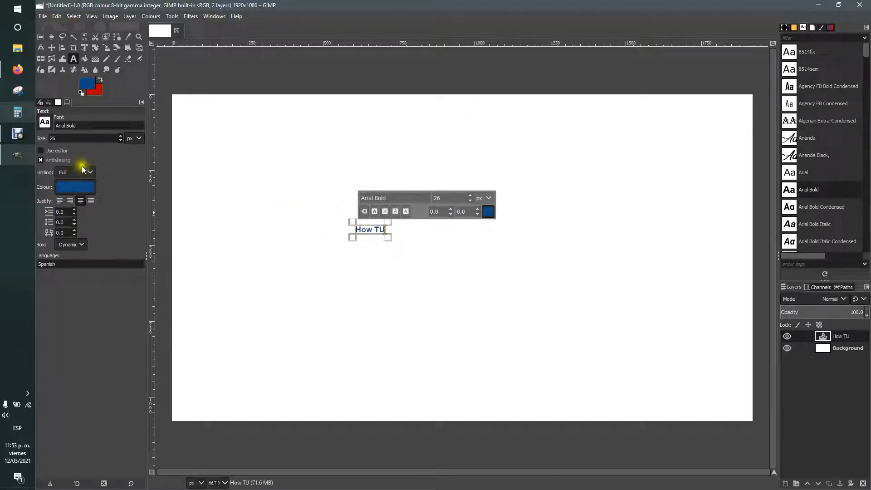
pyautogui.click(62, 137)
pyautogui.write('35')
pyautogui.press('Return')
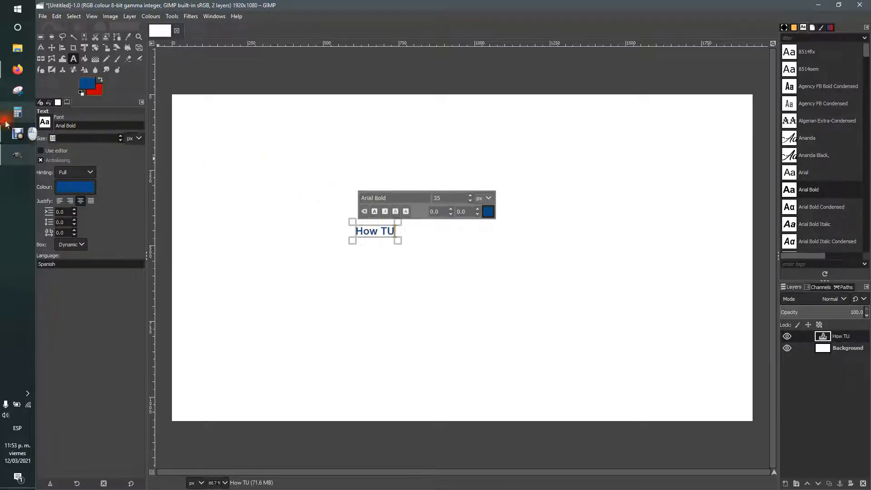
pyautogui.write('1')
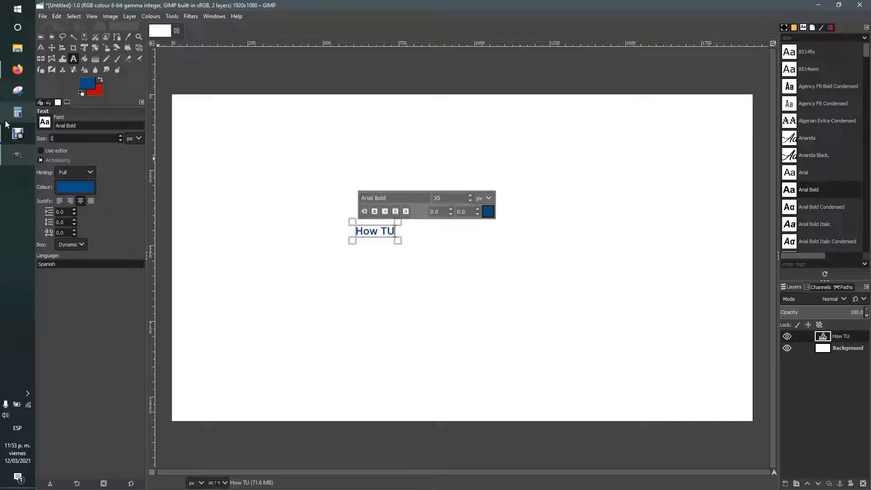
pyautogui.write('00')
pyautogui.press('Return')
# Step: Colour the text green, make it fill-justified, and adjust the letter spacing
pyautogui.click(72, 186)
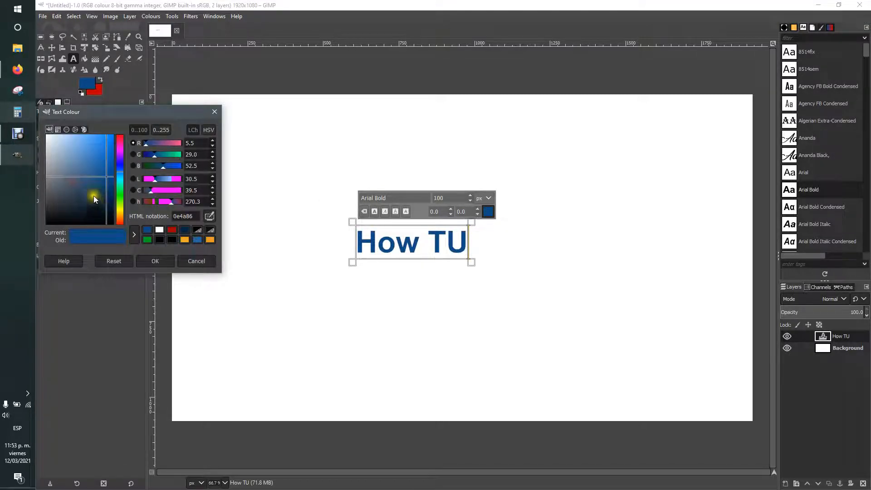
pyautogui.click(120, 187)
pyautogui.click(166, 263)
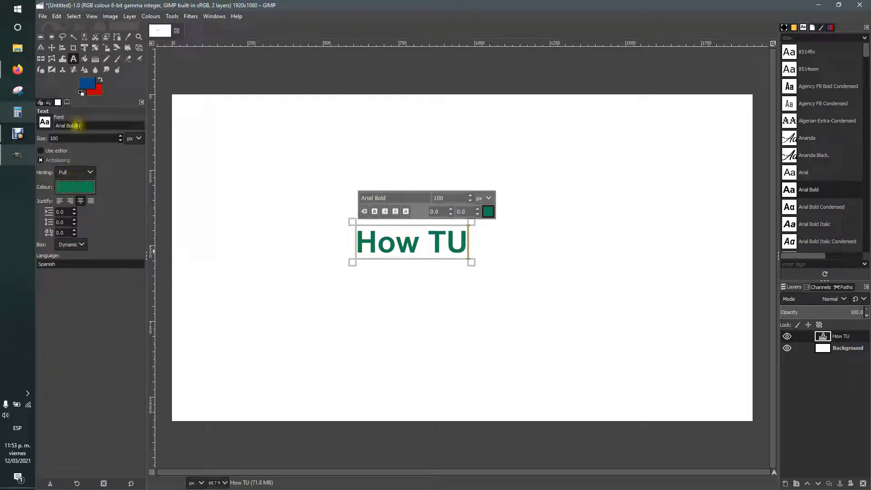
pyautogui.click(69, 201)
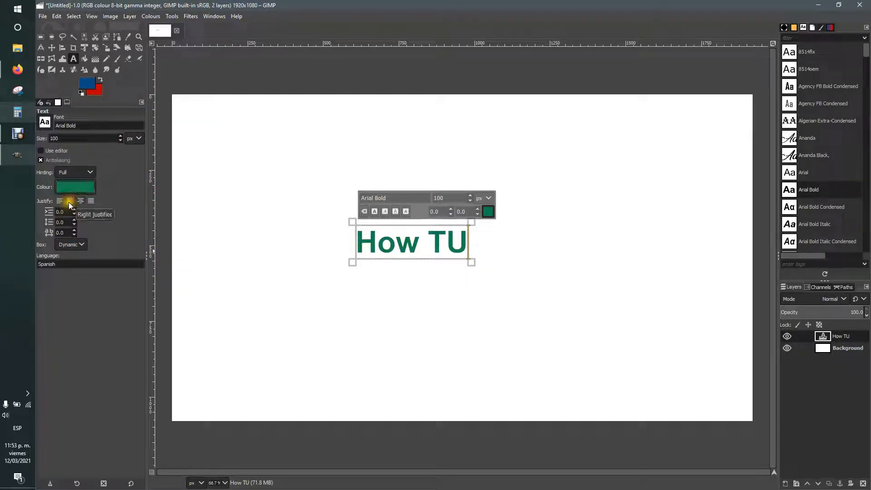
pyautogui.click(92, 201)
pyautogui.moveTo(75, 230); pyautogui.dragTo(74, 230)
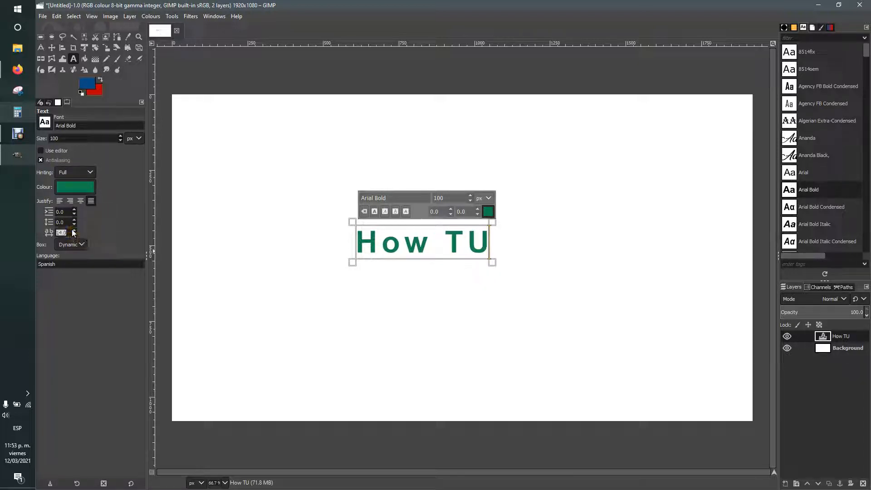
pyautogui.write('0')
pyautogui.press('Tab')
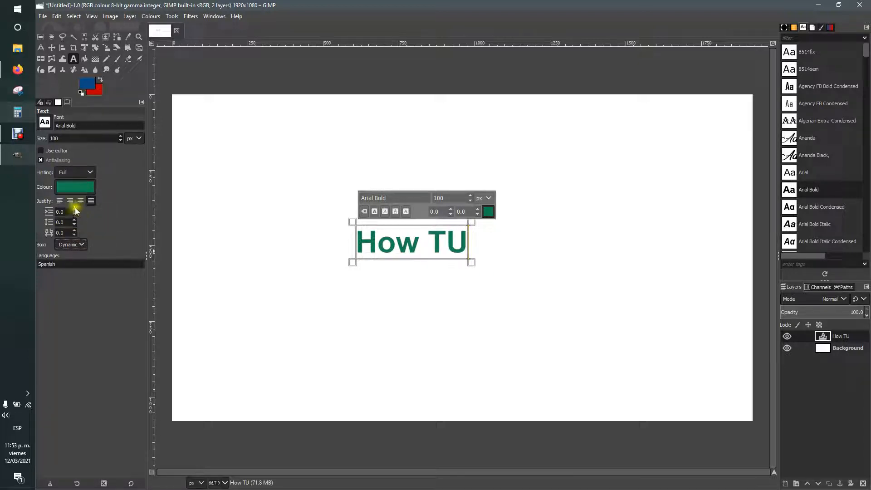
# Step: Shift the How TU text slightly up and right with the Move tool
pyautogui.click(52, 47)
pyautogui.moveTo(365, 240); pyautogui.dragTo(395, 233)
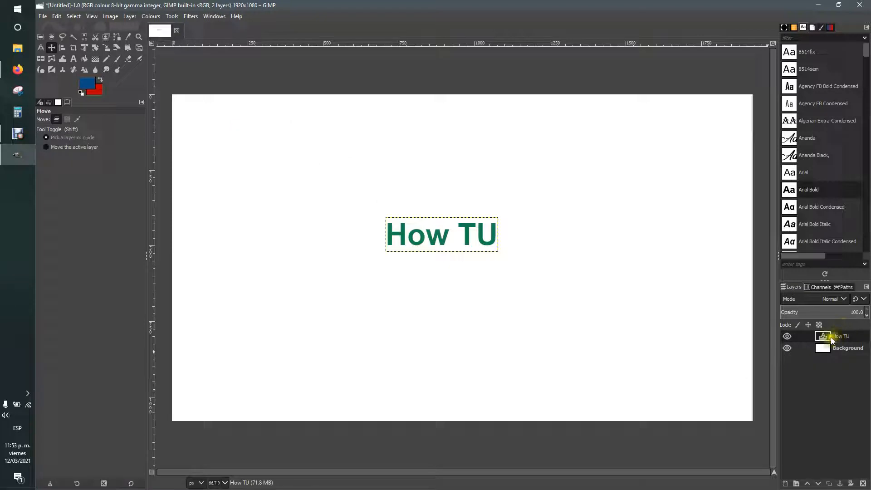
pyautogui.click(834, 350)
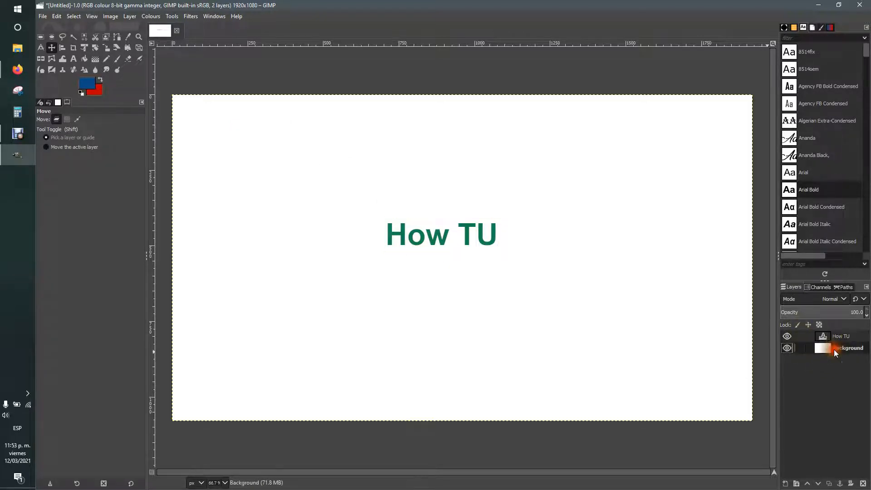
pyautogui.click(832, 337)
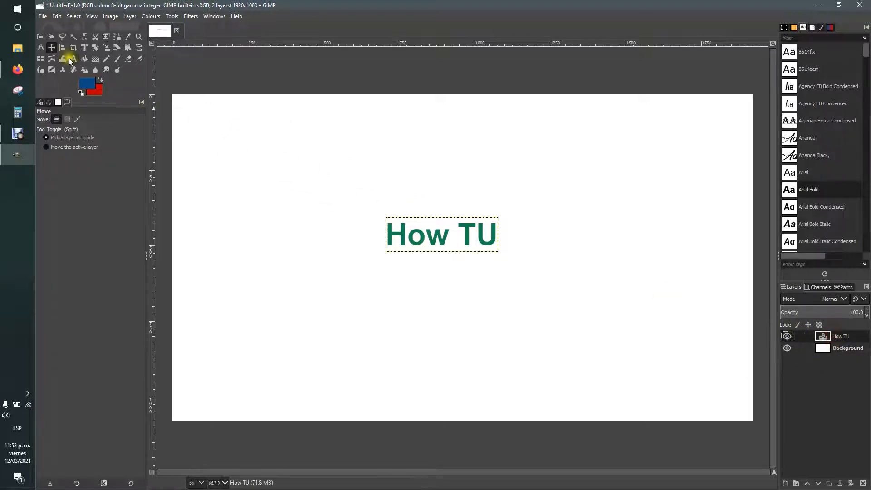
pyautogui.click(852, 348)
pyautogui.click(849, 339)
pyautogui.click(850, 347)
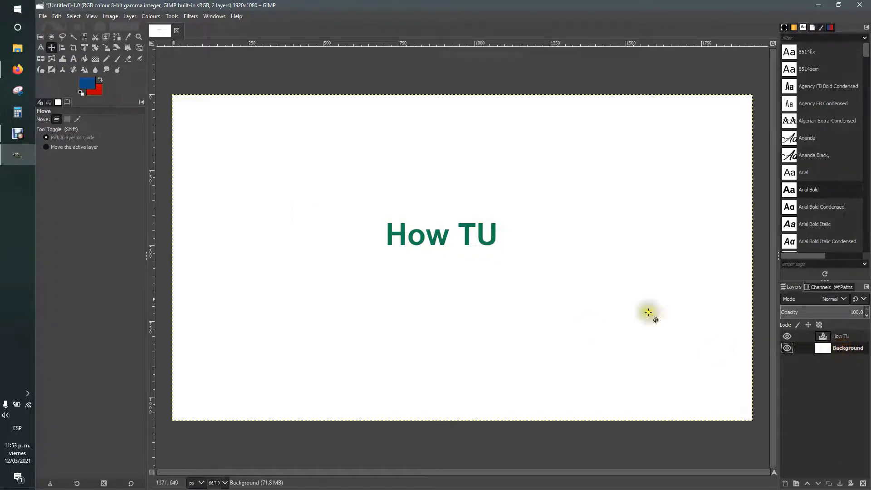
# Step: Select the How TU text layer and delete it
pyautogui.click(73, 58)
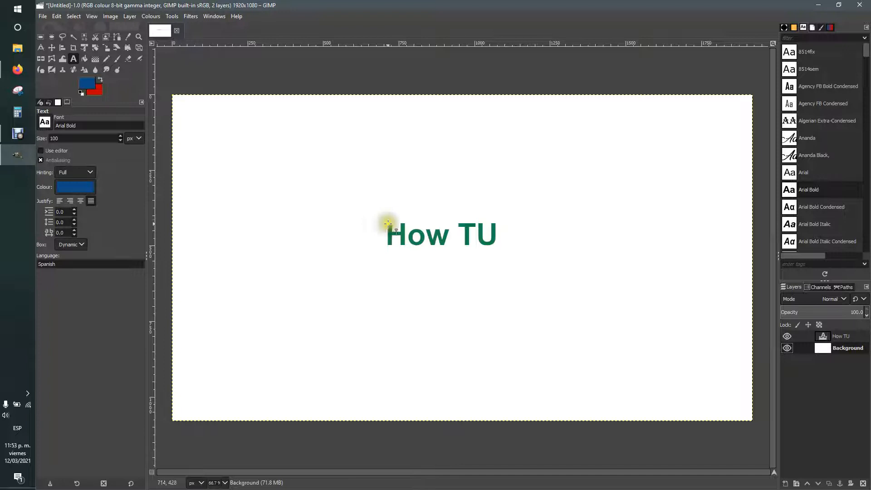
pyautogui.click(412, 235)
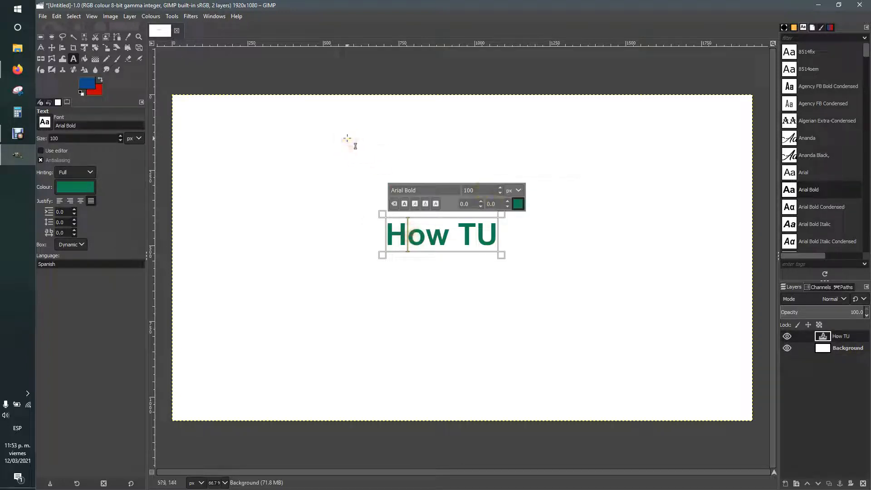
pyautogui.press('Escape')
pyautogui.click(825, 348)
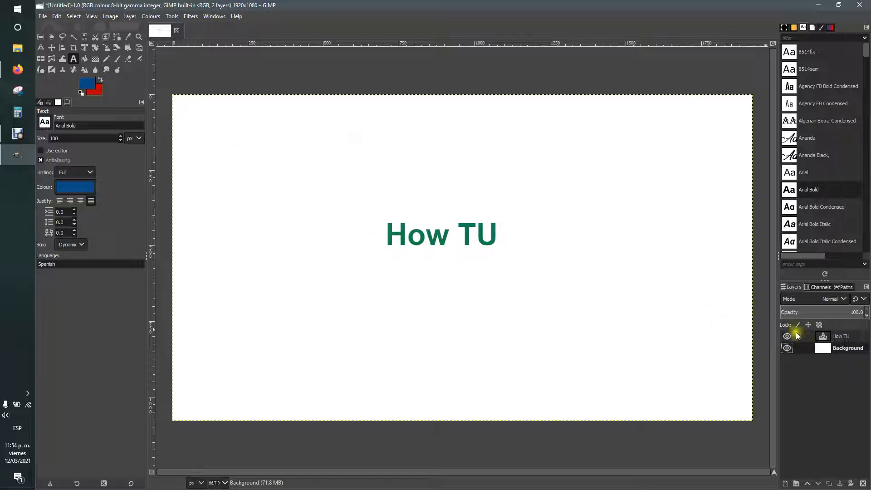
pyautogui.click(816, 338)
pyautogui.click(863, 483)
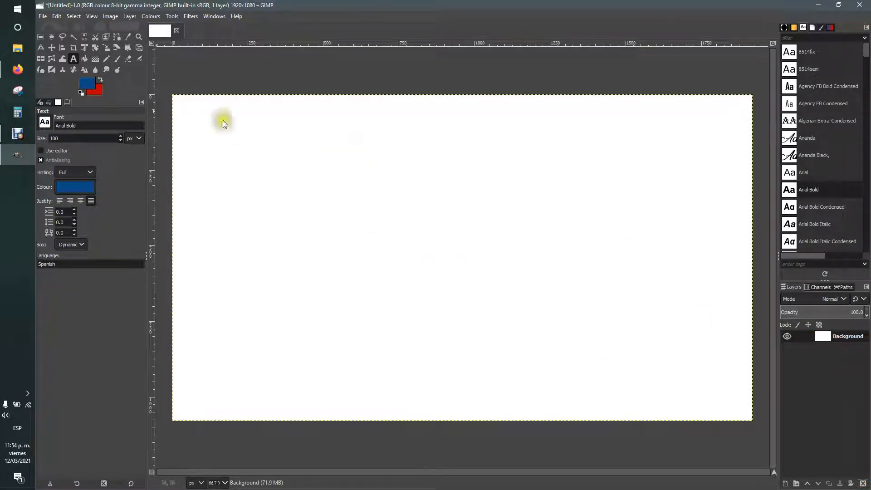
pyautogui.click(18, 69)
# Step: Copy the colour-powder portrait from the Pexels page with Copiar imagen and return to GIMP
pyautogui.click(108, 4)
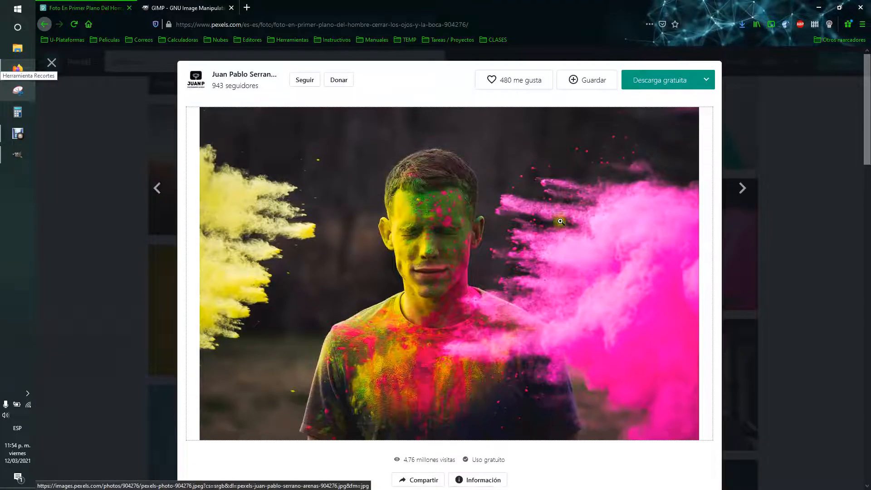
pyautogui.scroll(-1, 456, 230)
pyautogui.rightClick(393, 212)
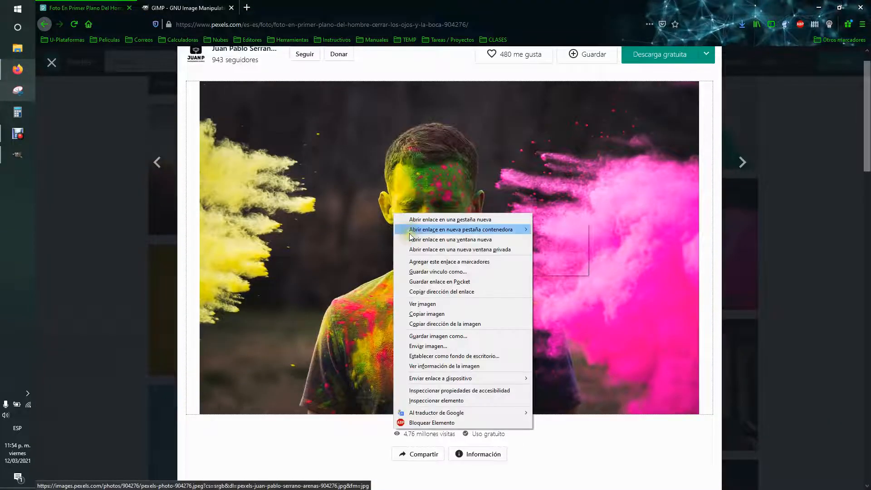
pyautogui.click(306, 431)
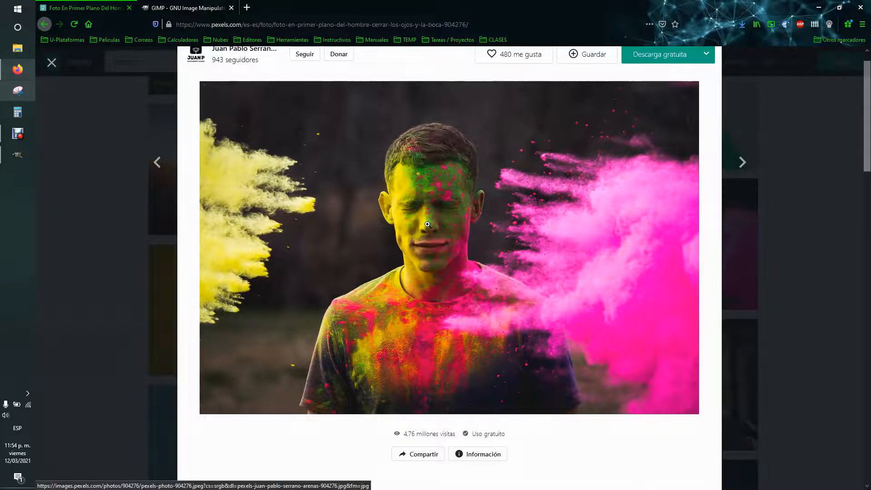
pyautogui.rightClick(427, 225)
pyautogui.click(467, 327)
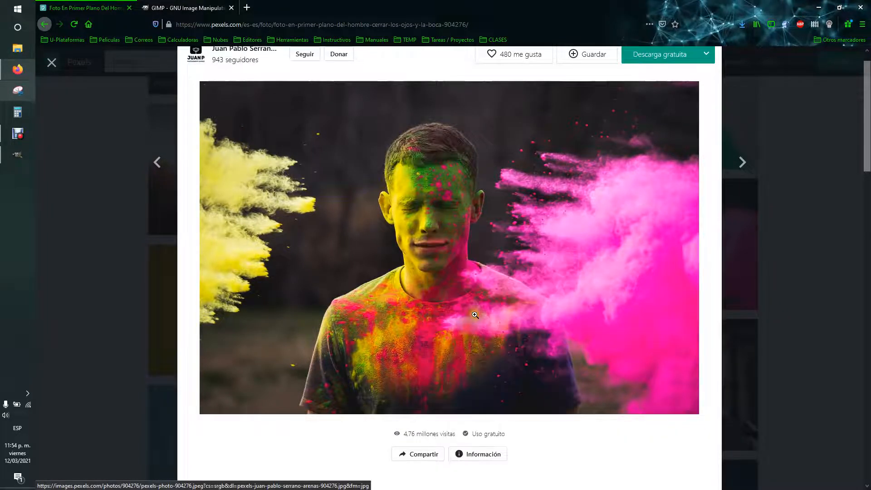
pyautogui.click(5, 158)
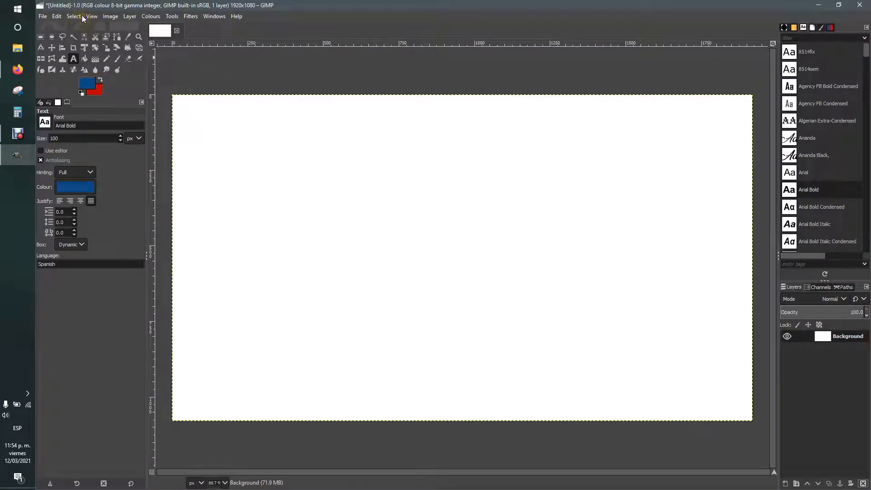
# Step: Paste the copied colour-powder portrait into the blank 1920×1080 image as a floating selection
pyautogui.click(57, 16)
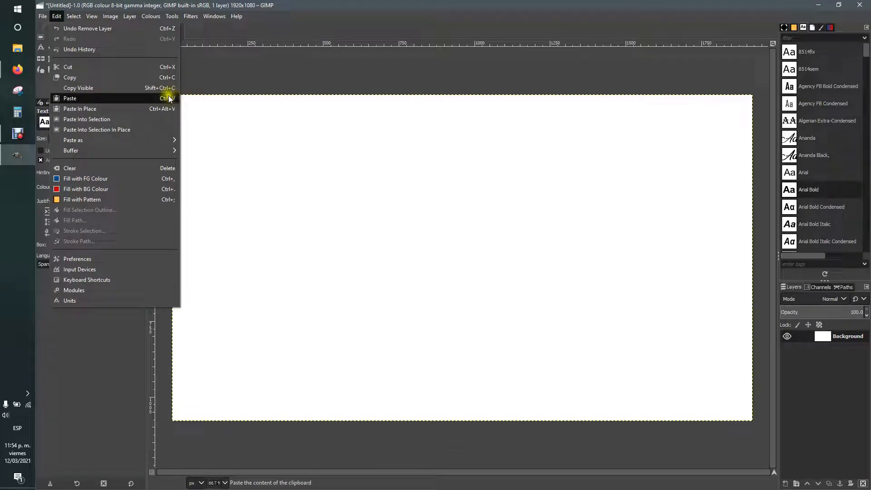
pyautogui.click(359, 144)
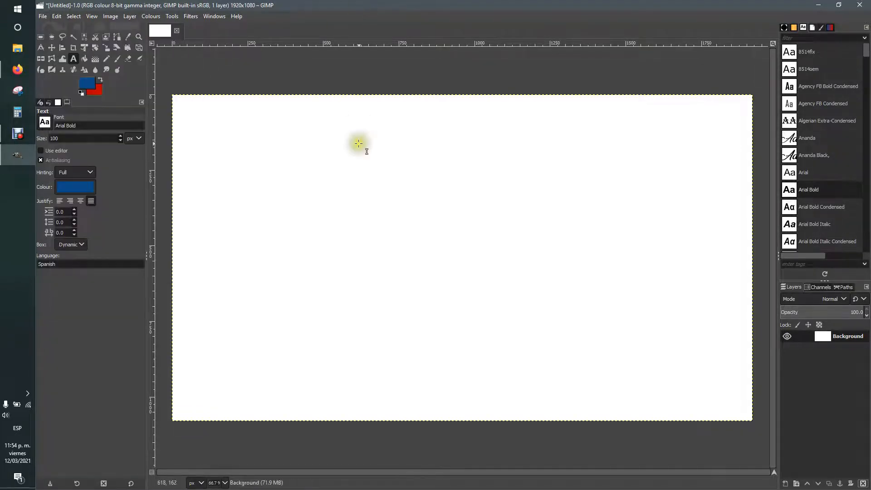
pyautogui.hotkey('ctrl', 'v')
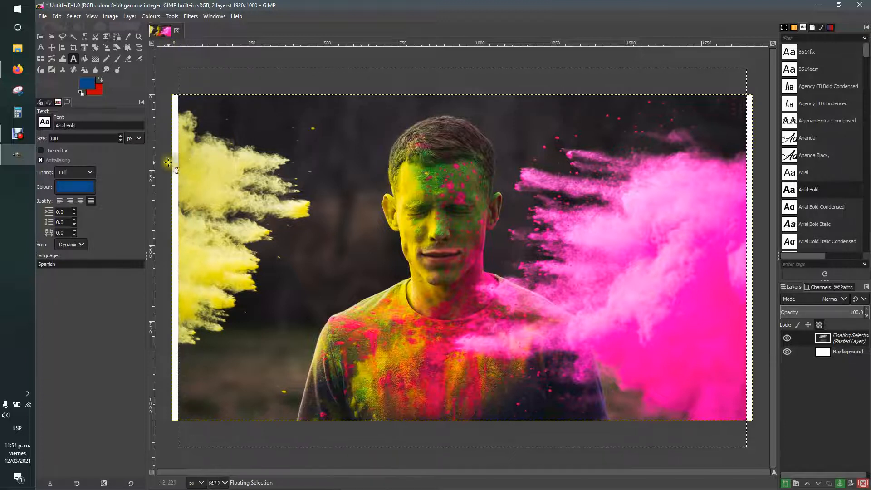
pyautogui.keyDown('ctrl'); pyautogui.scroll(3, 172, 157); pyautogui.keyUp('ctrl')
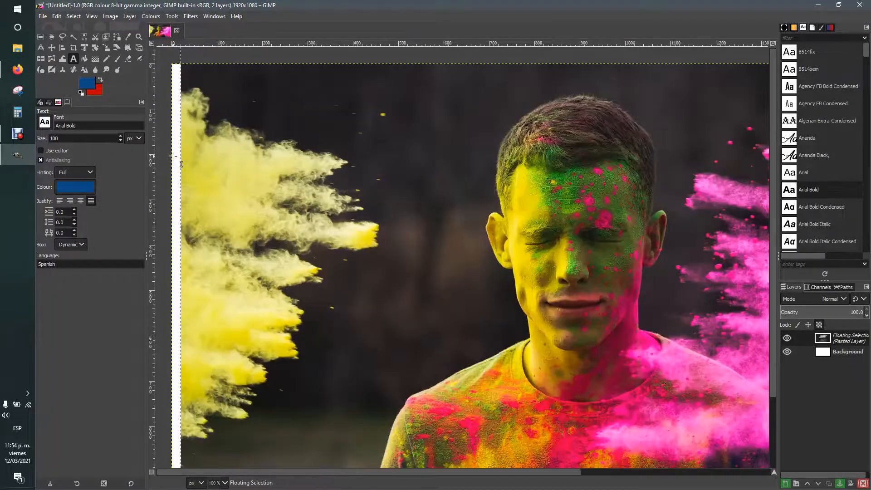
pyautogui.keyDown('ctrl'); pyautogui.scroll(-3, 170, 163); pyautogui.keyUp('ctrl')
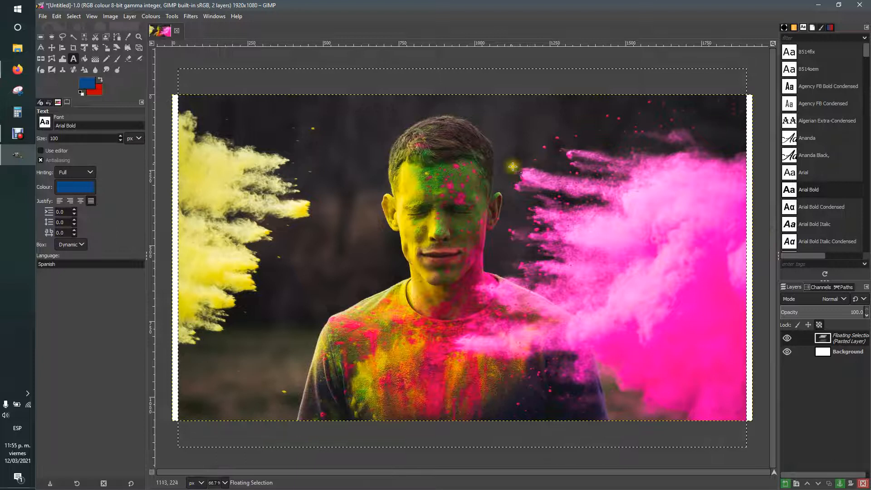
pyautogui.keyDown('ctrl'); pyautogui.scroll(2, 411, 74); pyautogui.keyUp('ctrl')
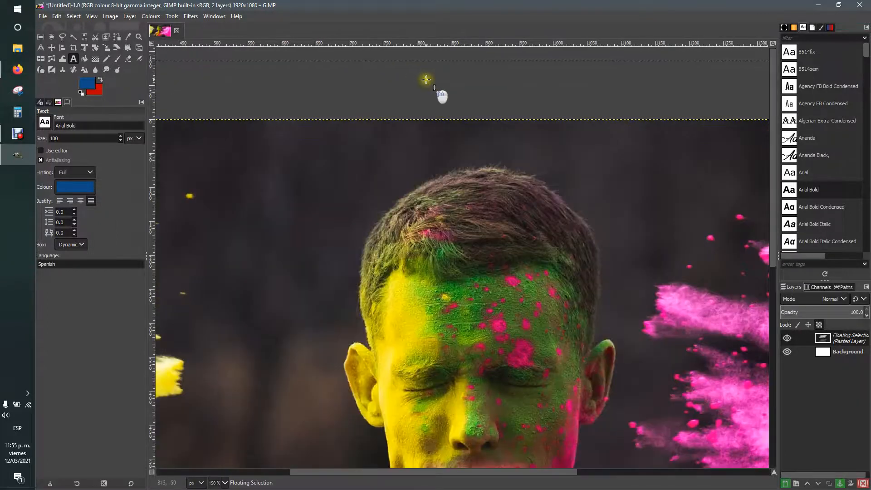
pyautogui.scroll(1, 426, 79)
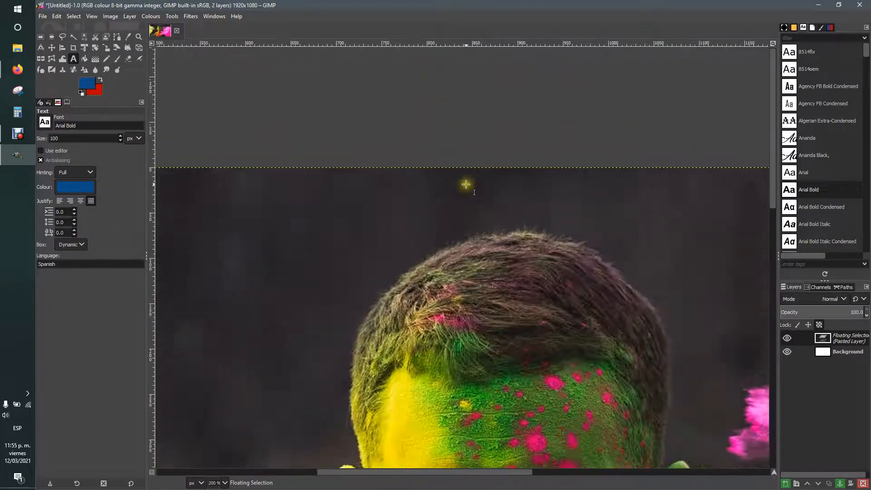
pyautogui.scroll(-2, 467, 185)
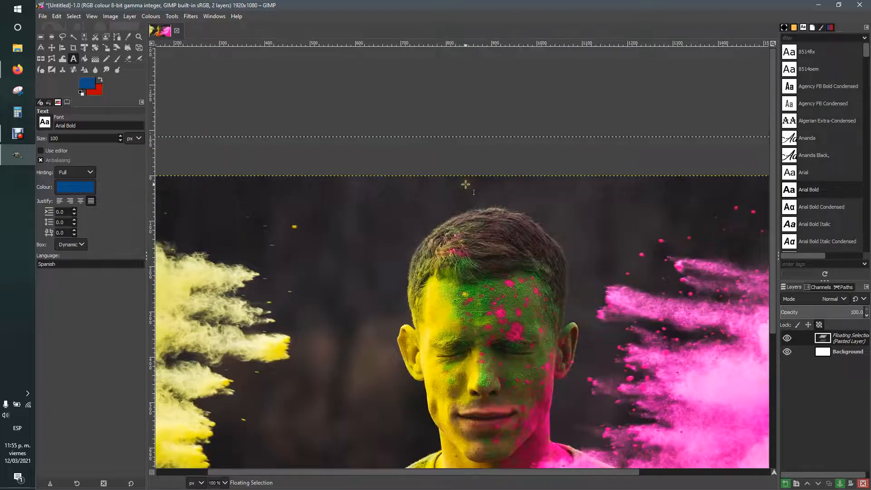
pyautogui.scroll(-1, 466, 184)
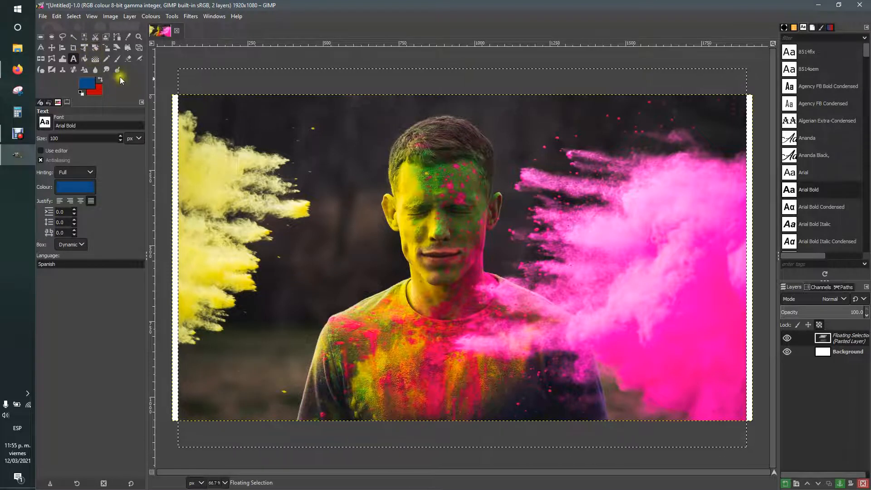
pyautogui.click(106, 47)
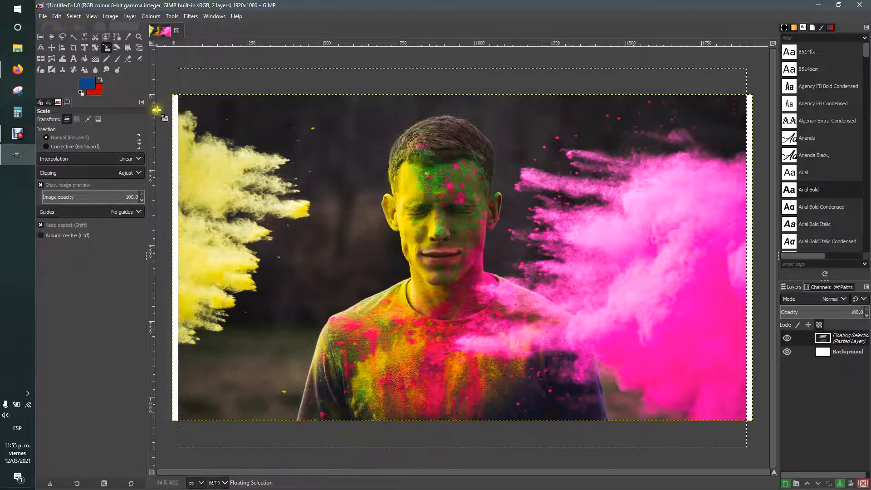
# Step: Scale the pasted portrait outward to 1935 × 1290 px so it covers the canvas
pyautogui.click(187, 85)
pyautogui.moveTo(188, 85); pyautogui.dragTo(179, 79)
pyautogui.moveTo(739, 439); pyautogui.dragTo(747, 444)
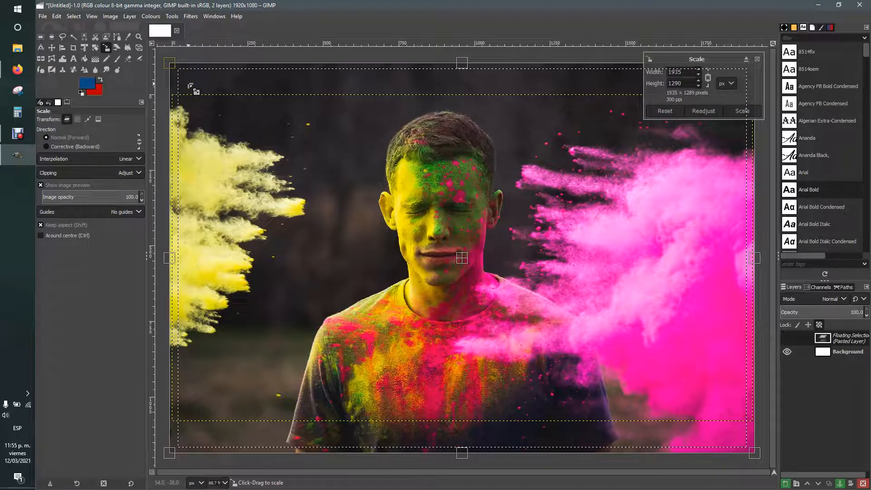
pyautogui.click(732, 110)
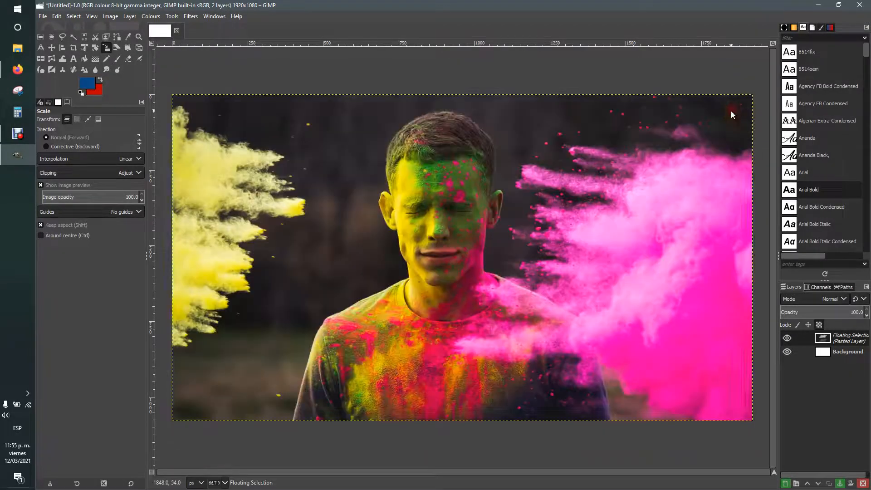
# Step: Turn the floating selection into its own Pasted Layer
pyautogui.click(51, 37)
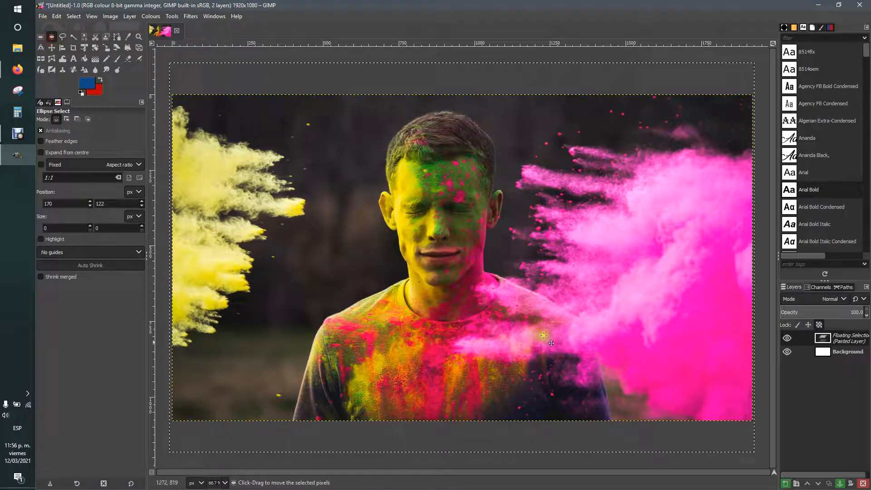
pyautogui.click(787, 484)
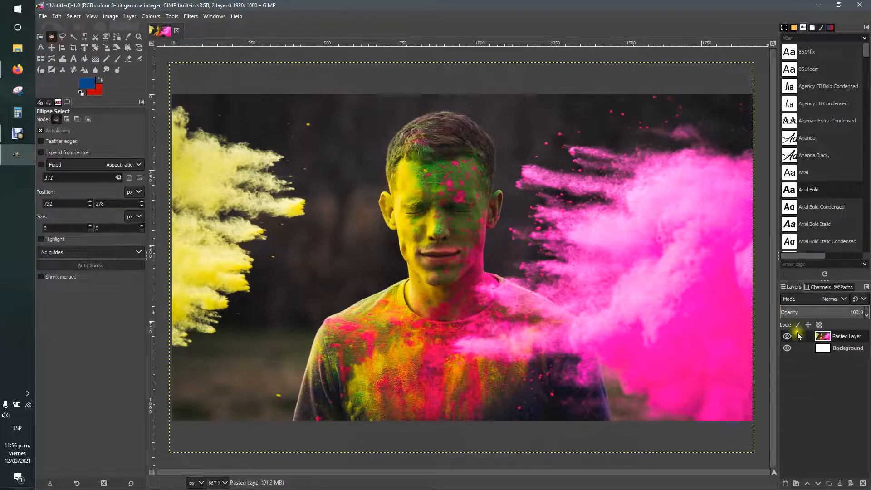
pyautogui.click(833, 348)
pyautogui.click(829, 337)
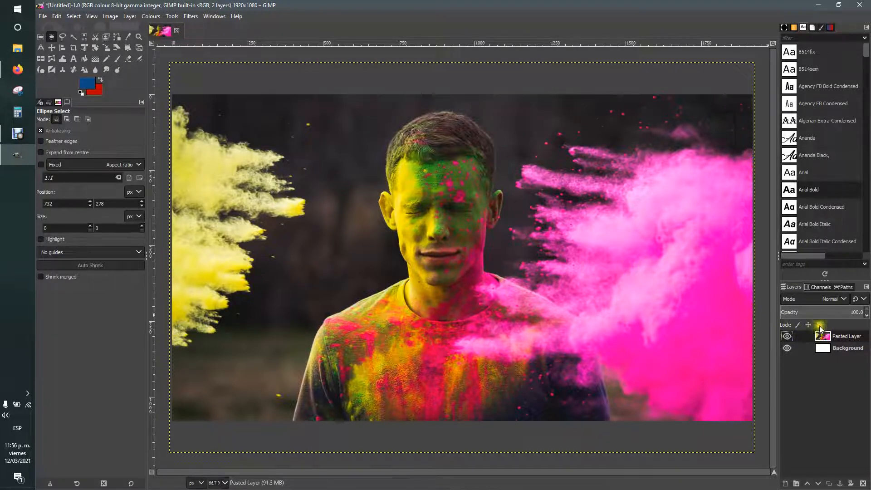
# Step: Duplicate Pasted Layer and make Pasted Layer copy the active layer
pyautogui.rightClick(828, 340)
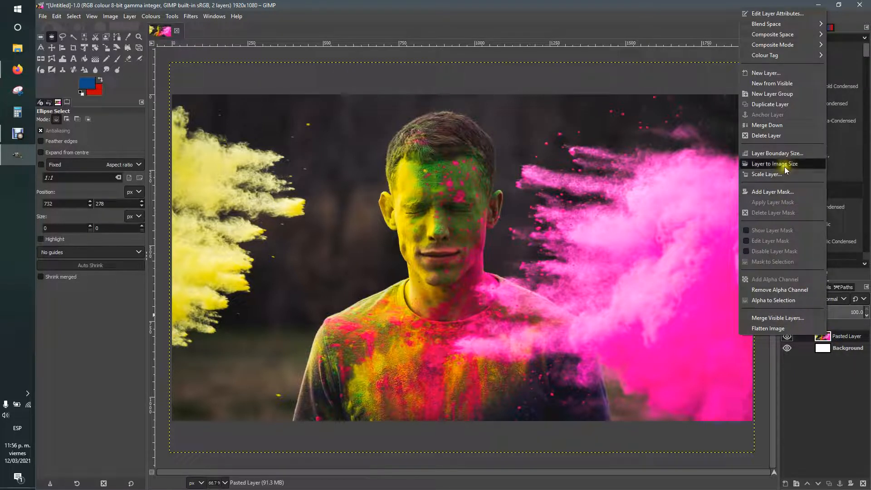
pyautogui.click(765, 109)
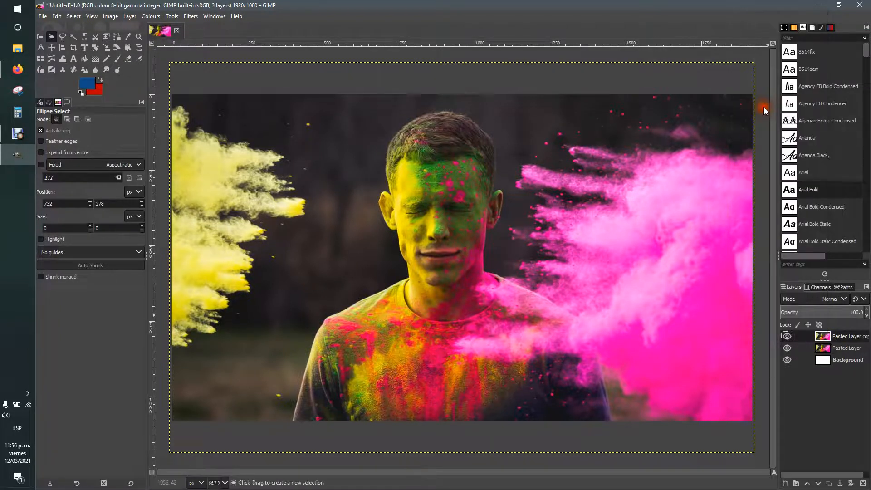
pyautogui.click(827, 348)
pyautogui.click(828, 338)
pyautogui.click(827, 348)
pyautogui.click(828, 337)
pyautogui.click(827, 349)
pyautogui.click(827, 337)
pyautogui.click(828, 349)
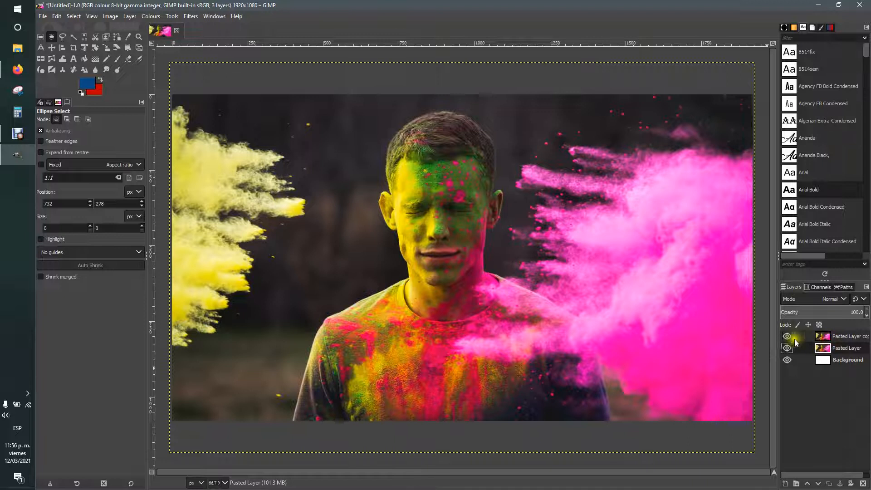
pyautogui.click(832, 338)
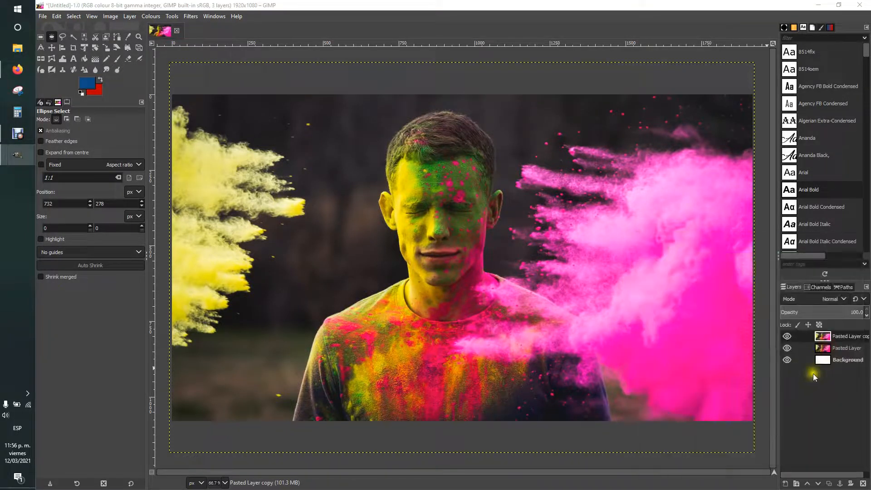
pyautogui.doubleClick(824, 336)
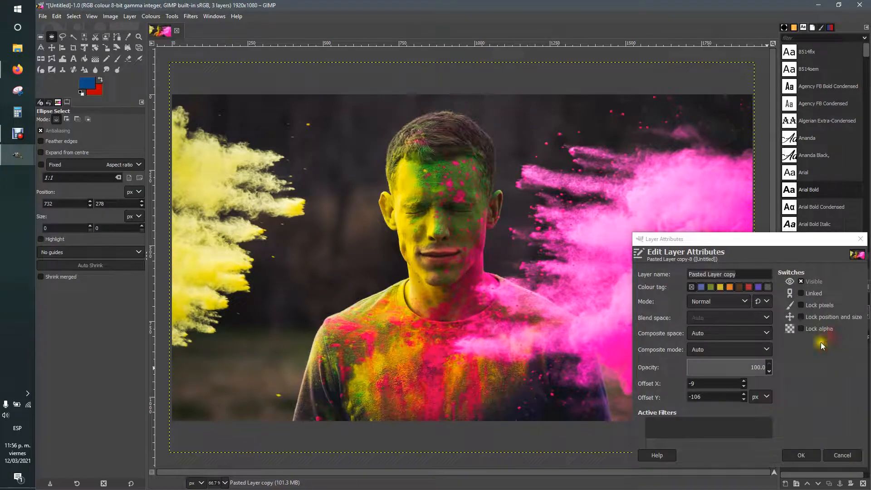
pyautogui.click(842, 455)
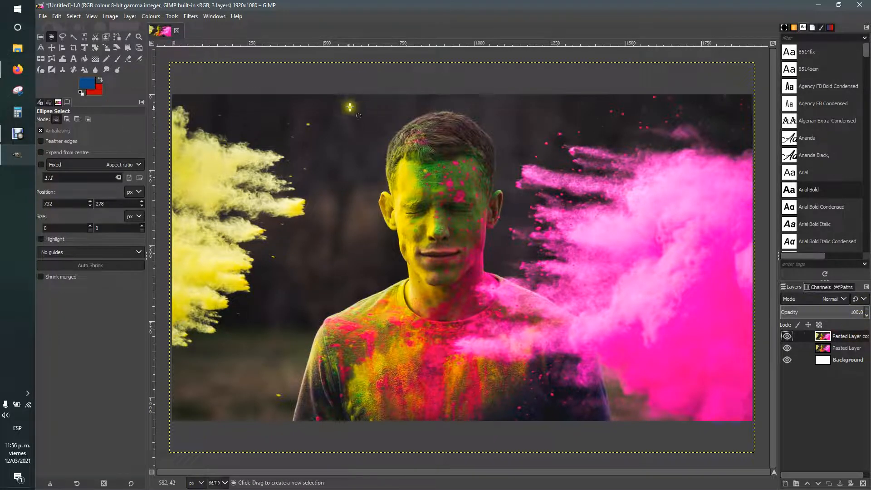
# Step: Desaturate Pasted Layer copy with Colours > Saturation at scale 0.000
pyautogui.click(151, 16)
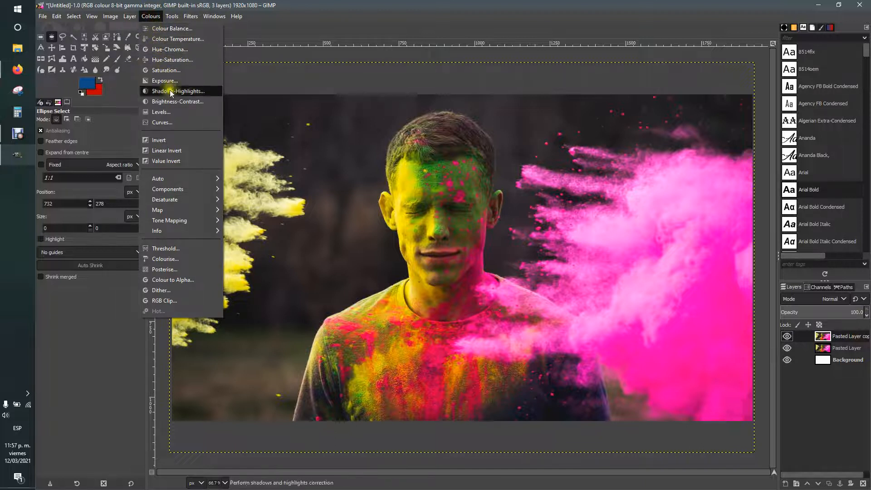
pyautogui.click(177, 71)
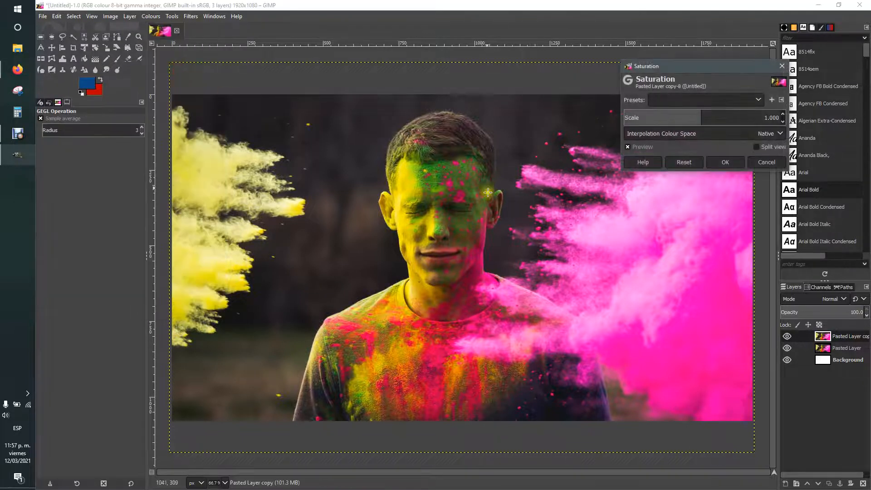
pyautogui.moveTo(713, 64); pyautogui.dragTo(160, 50)
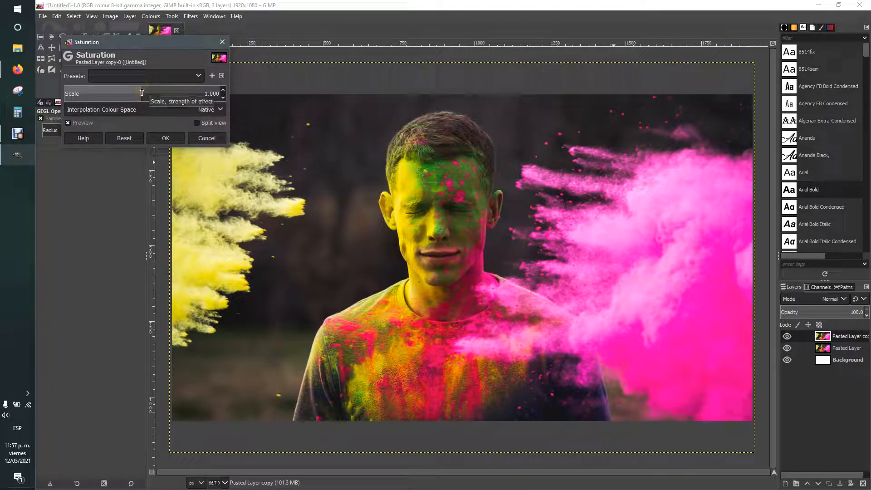
pyautogui.moveTo(143, 46); pyautogui.dragTo(133, 38)
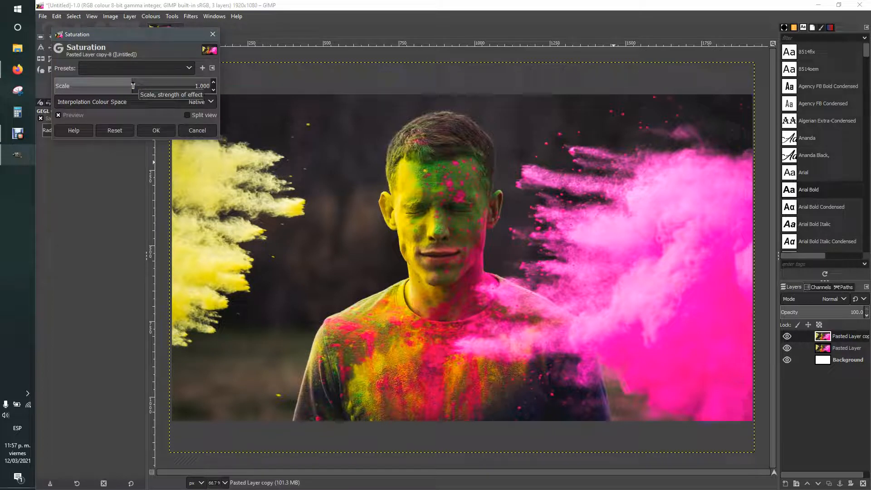
pyautogui.moveTo(133, 86); pyautogui.dragTo(180, 85)
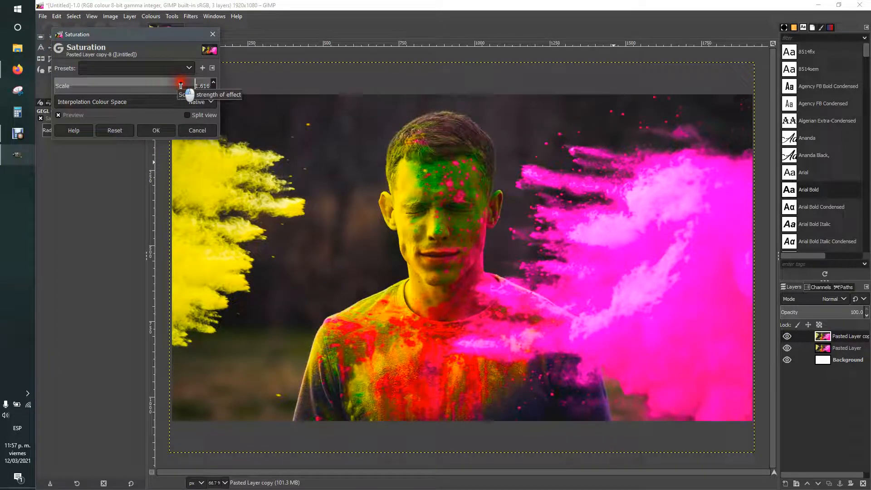
pyautogui.moveTo(182, 85); pyautogui.dragTo(92, 86)
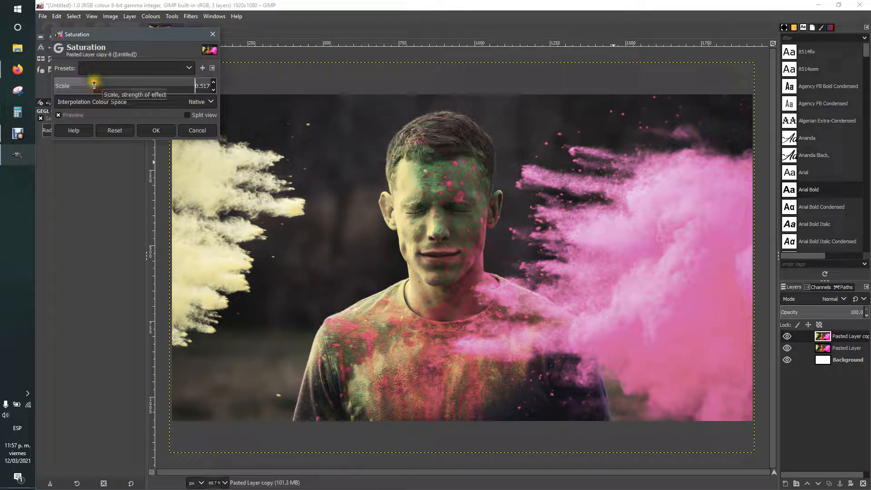
pyautogui.moveTo(91, 86); pyautogui.dragTo(54, 86)
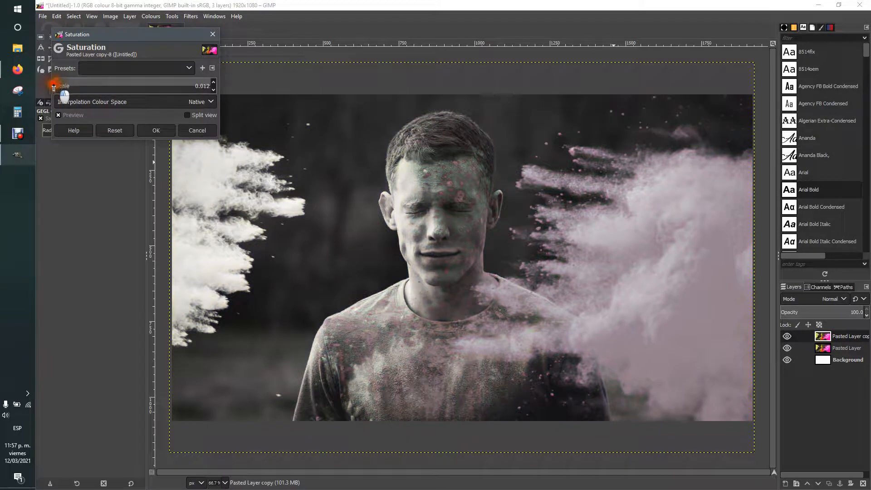
pyautogui.click(144, 130)
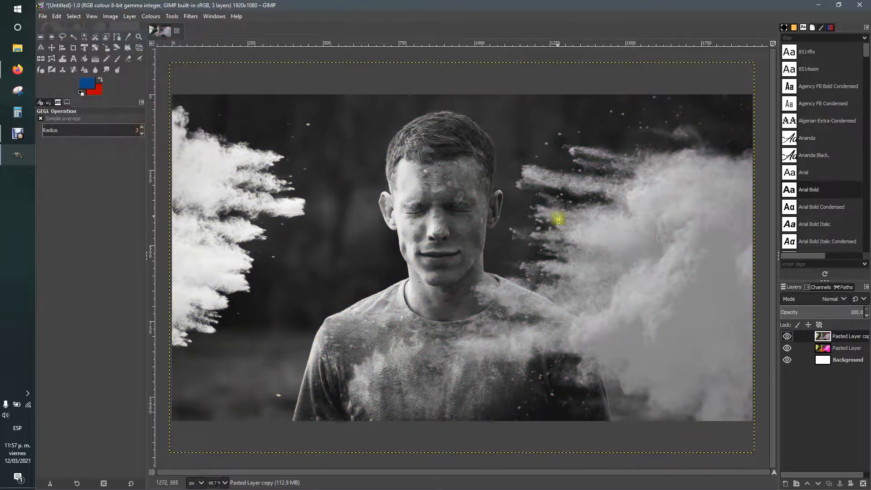
# Step: Toggle the grey copy's visibility to compare with the colour layer, keeping Pasted Layer copy active
pyautogui.click(51, 37)
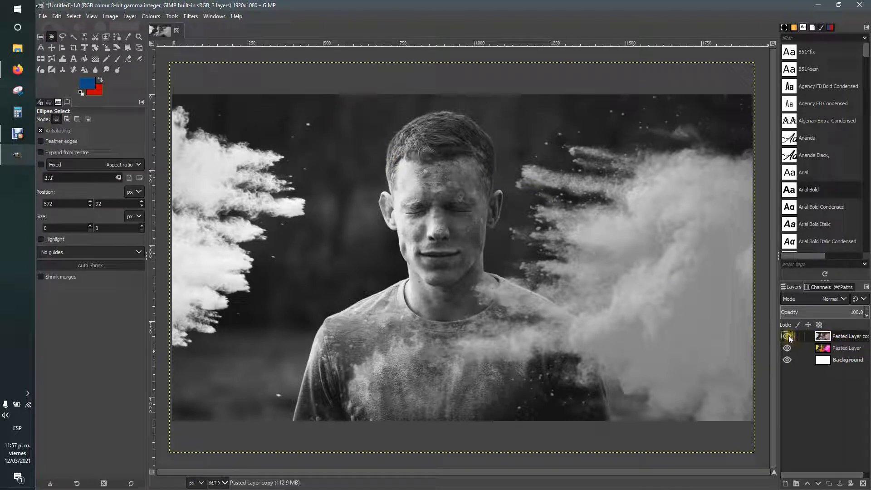
pyautogui.click(787, 337)
pyautogui.click(822, 350)
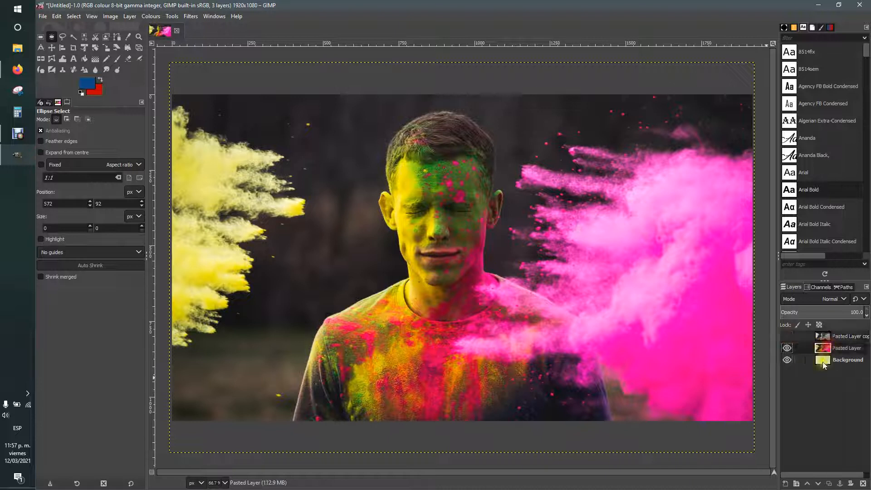
pyautogui.click(788, 337)
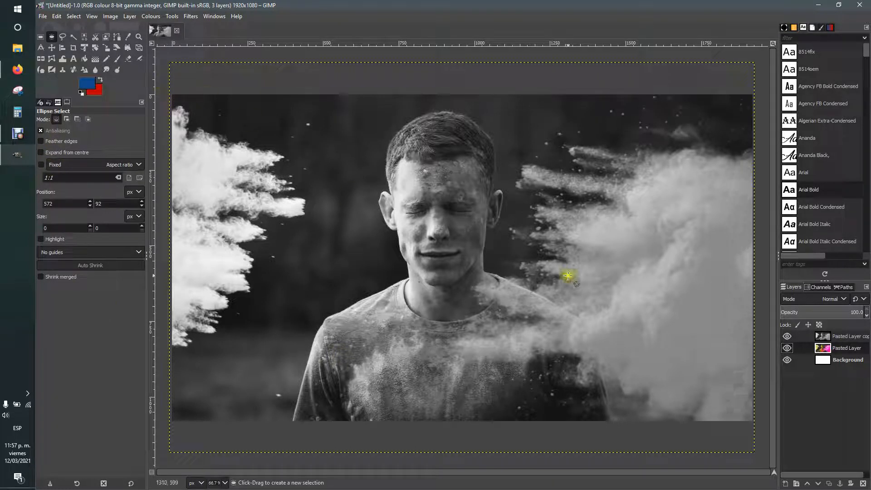
pyautogui.click(827, 336)
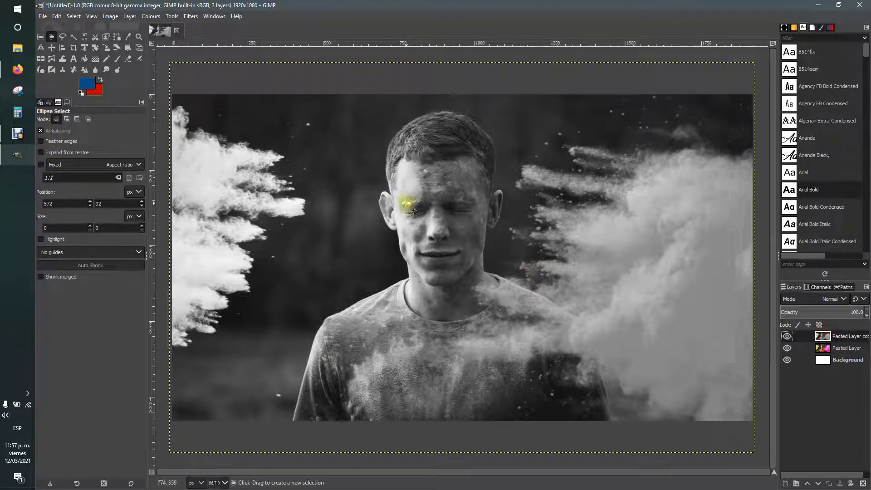
# Step: Choose the Eraser tool and set its hardness to 100
pyautogui.click(128, 58)
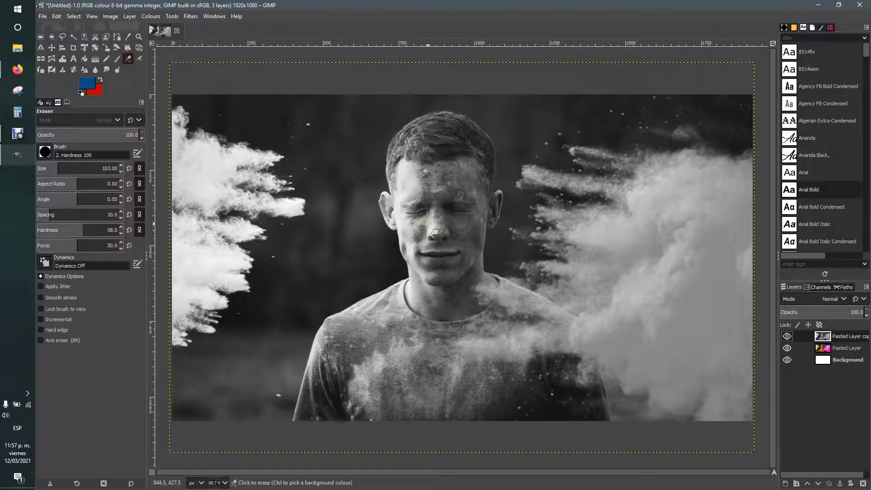
pyautogui.scroll(3, 428, 223)
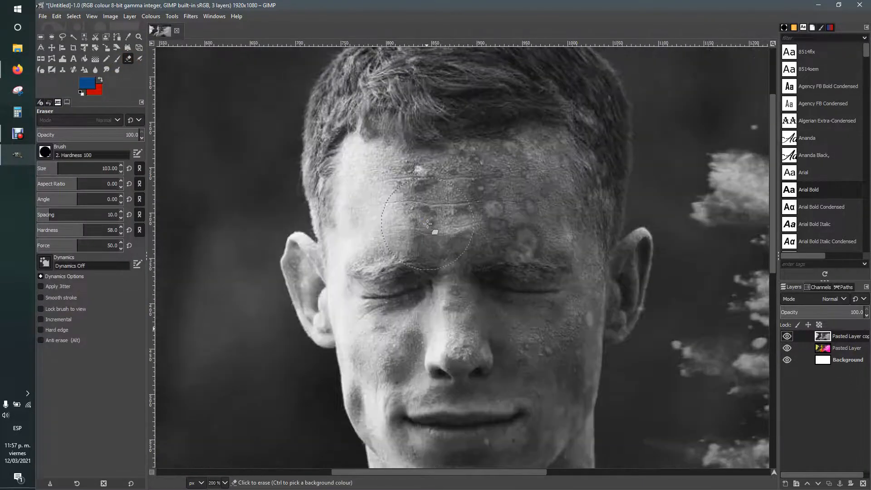
pyautogui.scroll(1, 428, 224)
pyautogui.scroll(1, 121, 249)
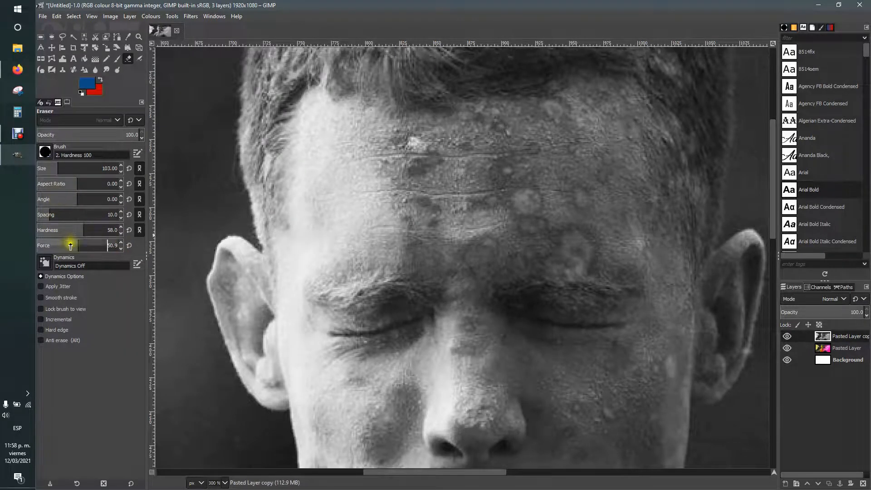
pyautogui.moveTo(86, 230); pyautogui.dragTo(124, 229)
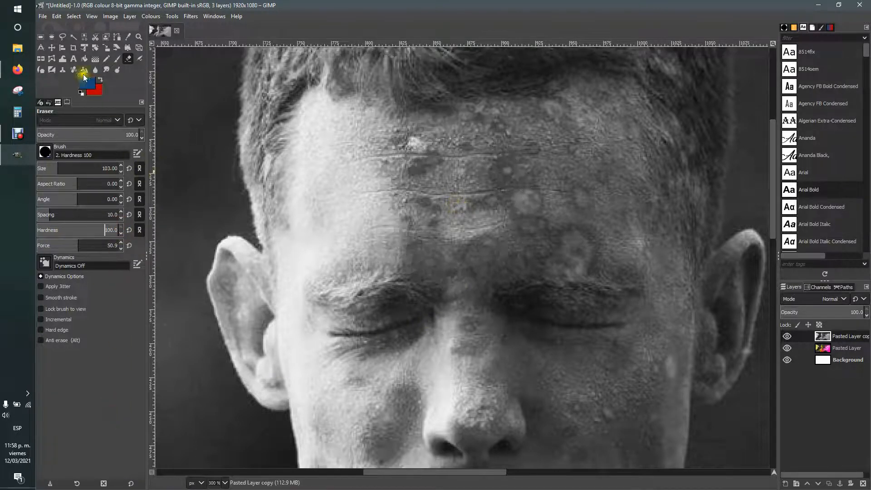
# Step: Clear the selection and test-erase the forehead to reveal the colour layer below
pyautogui.click(52, 36)
pyautogui.click(329, 196)
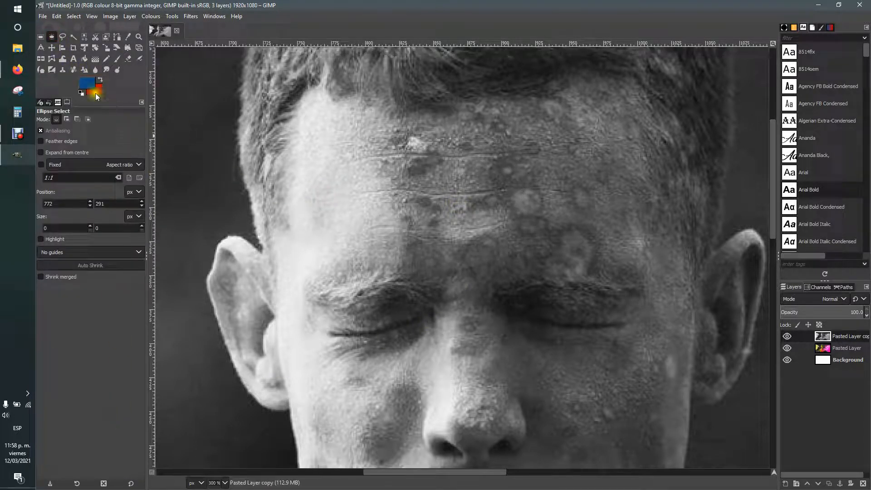
pyautogui.click(127, 61)
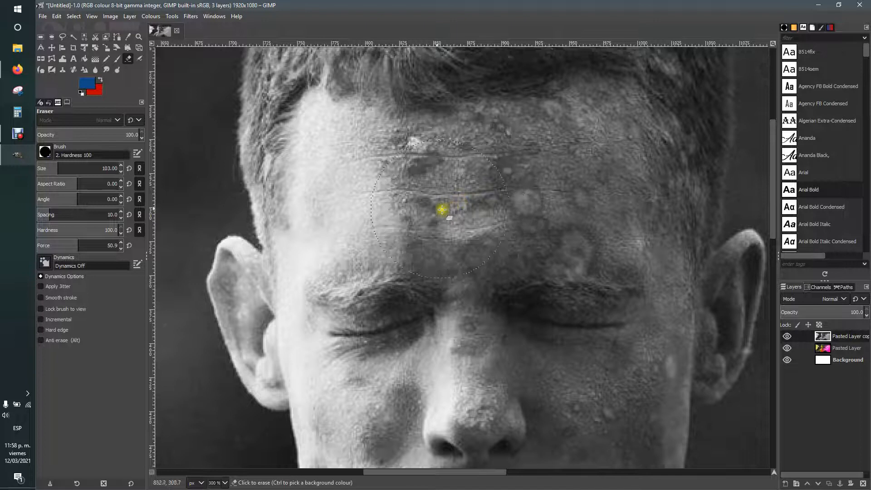
pyautogui.click(424, 206)
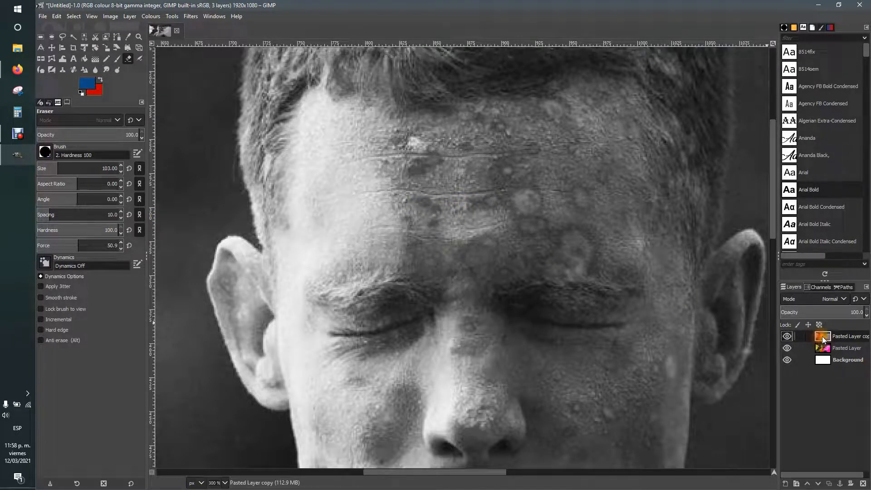
pyautogui.doubleClick(825, 339)
pyautogui.press('Escape')
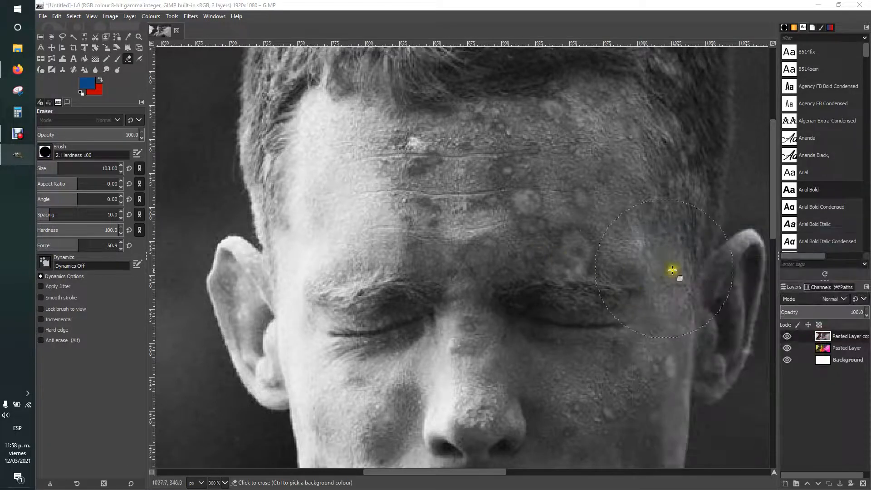
pyautogui.moveTo(483, 200); pyautogui.dragTo(429, 191)
pyautogui.click(432, 204)
pyautogui.click(432, 204)
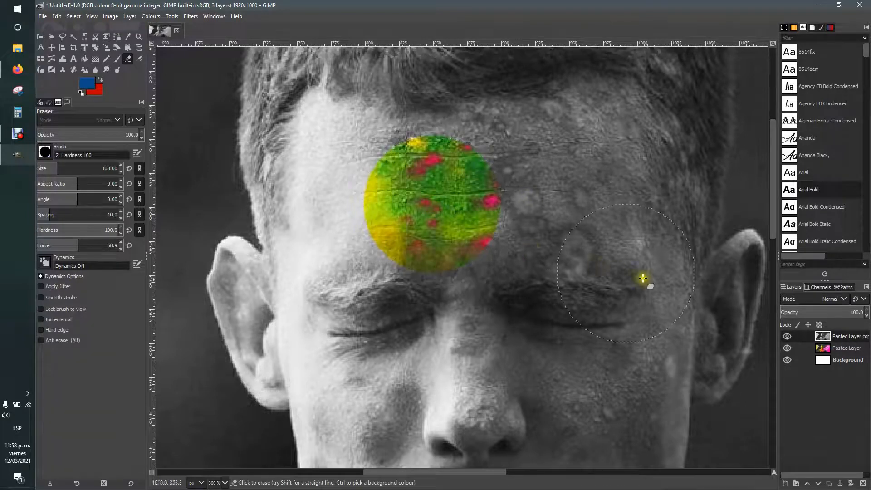
# Step: Undo the forehead test erasure so the portrait stays grey, and start lowering the hardness
pyautogui.keyDown('ctrl'); pyautogui.scroll(4, 389, 205); pyautogui.keyUp('ctrl')
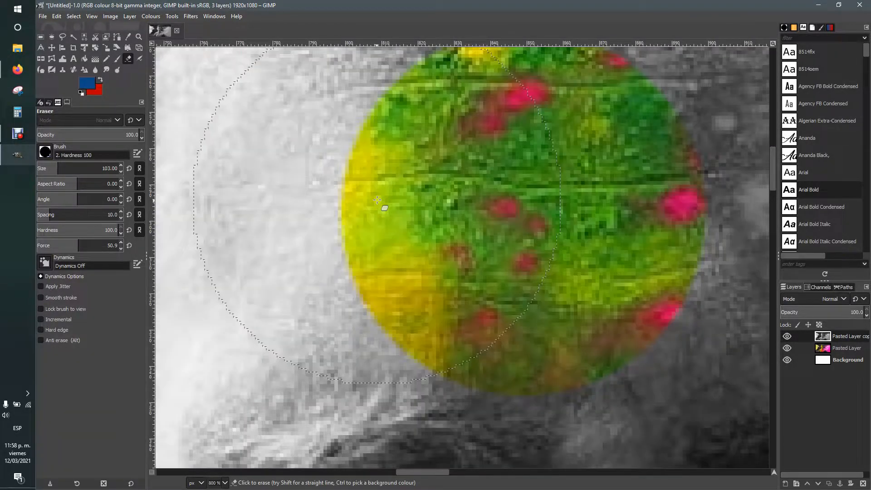
pyautogui.keyDown('ctrl'); pyautogui.scroll(-1, 415, 202); pyautogui.keyUp('ctrl')
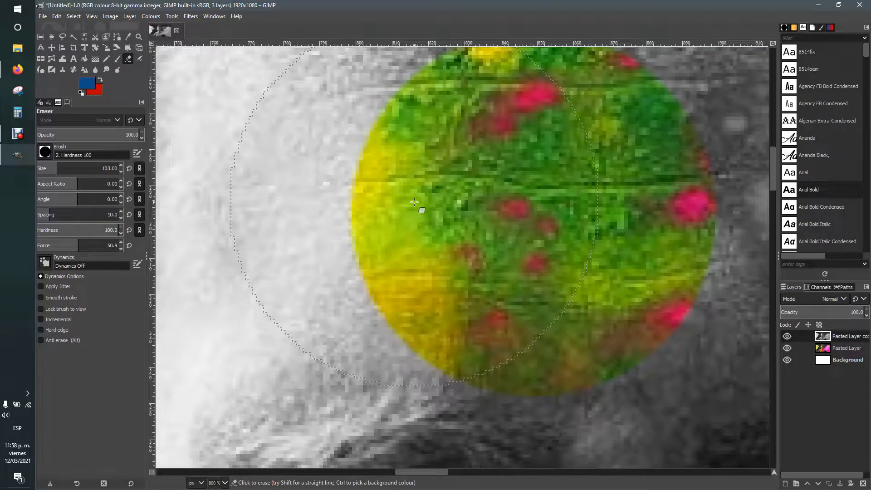
pyautogui.keyDown('ctrl'); pyautogui.scroll(-1, 414, 202); pyautogui.keyUp('ctrl')
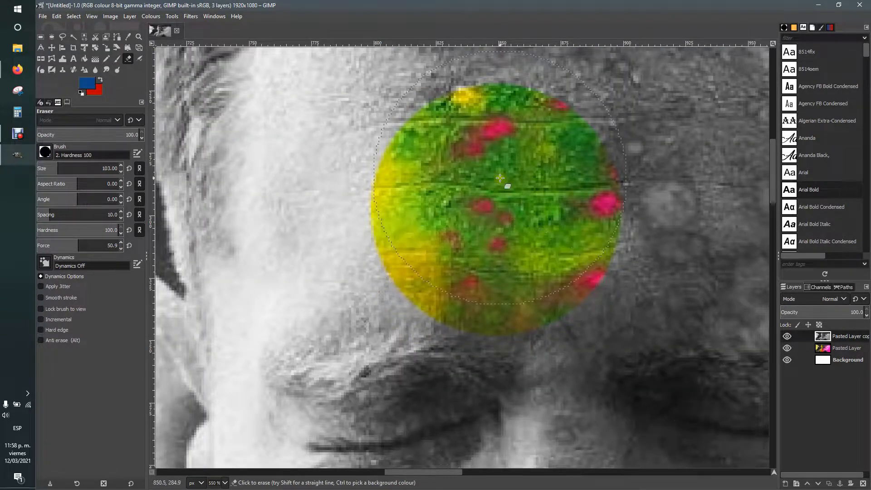
pyautogui.keyDown('ctrl'); pyautogui.scroll(-1, 500, 178); pyautogui.keyUp('ctrl')
pyautogui.hotkey('ctrl', 'z')
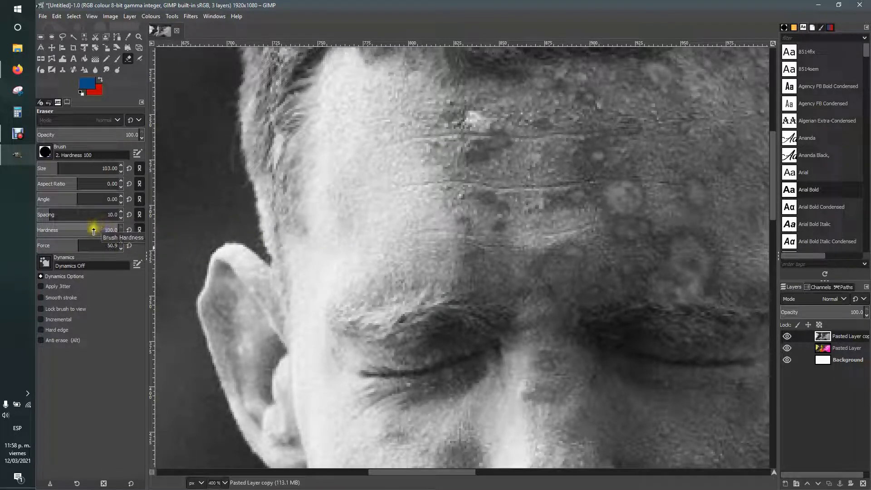
pyautogui.moveTo(96, 231); pyautogui.dragTo(92, 233)
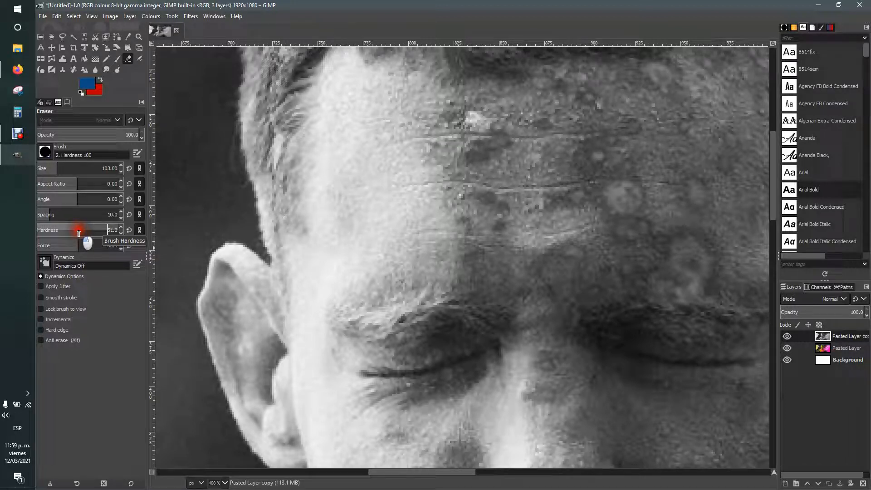
# Step: Set eraser hardness to 50.0, test it on the forehead, and zoom out to the full photo
pyautogui.moveTo(77, 233); pyautogui.dragTo(84, 233)
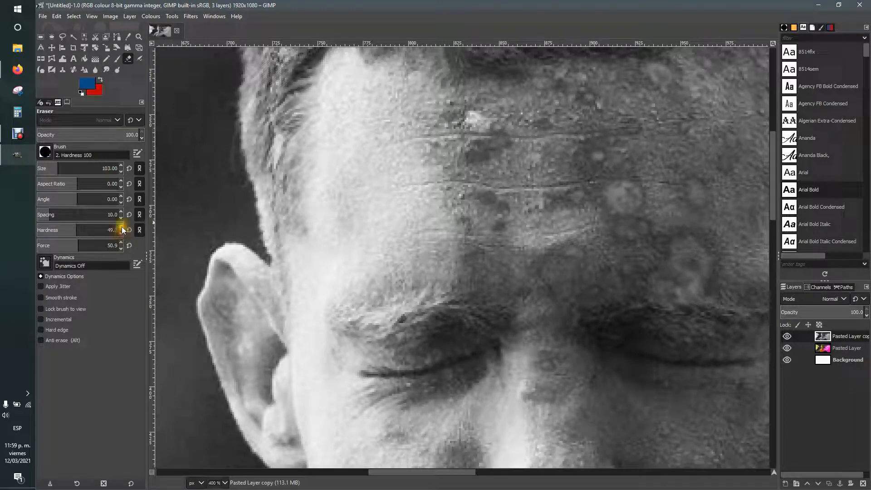
pyautogui.click(122, 230)
pyautogui.moveTo(432, 209); pyautogui.dragTo(446, 206)
pyautogui.click(447, 205)
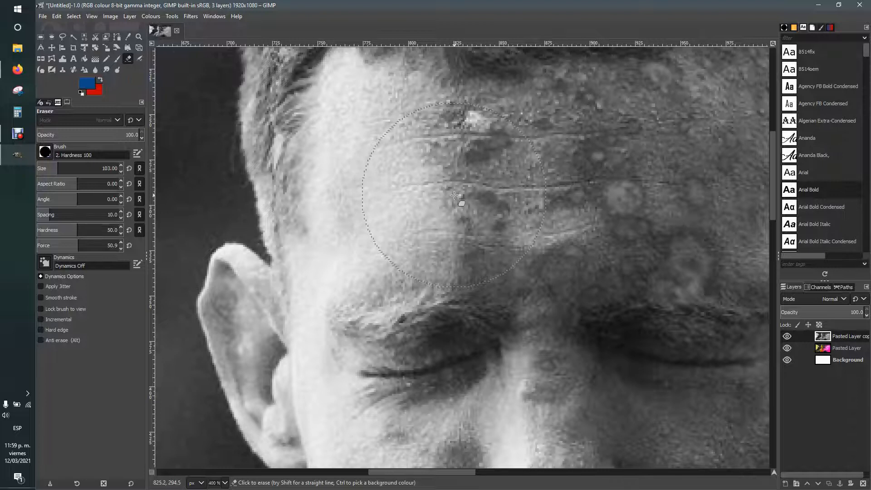
pyautogui.click(95, 230)
pyautogui.click(445, 215)
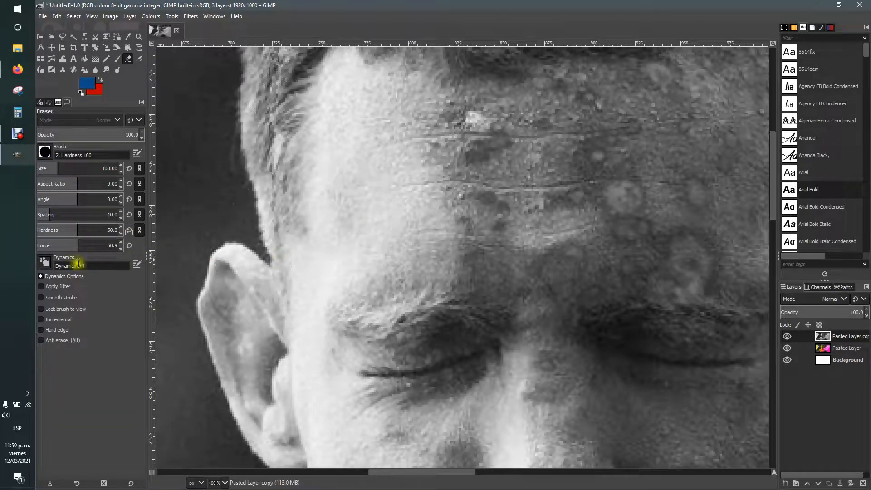
pyautogui.scroll(-5, 279, 239)
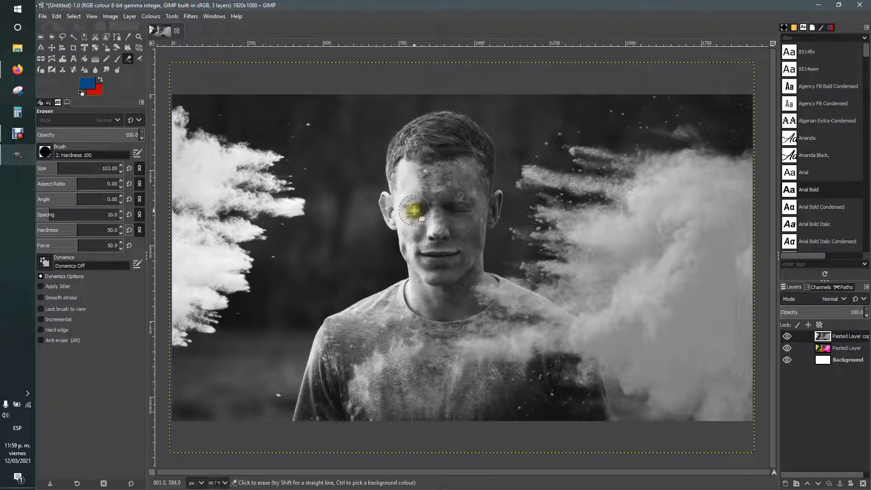
# Step: Enlarge the eraser size to about 621
pyautogui.moveTo(58, 167); pyautogui.dragTo(64, 168)
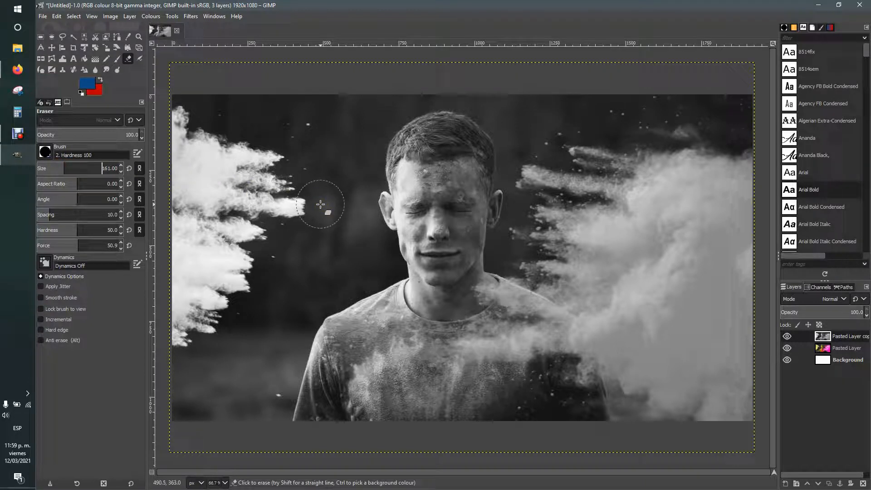
pyautogui.press(']')
pyautogui.press(']')
pyautogui.press(']')
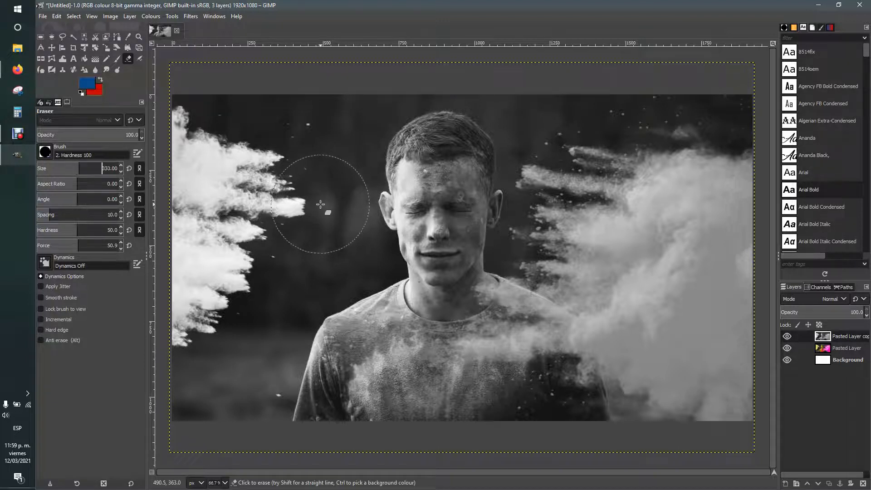
pyautogui.press(']')
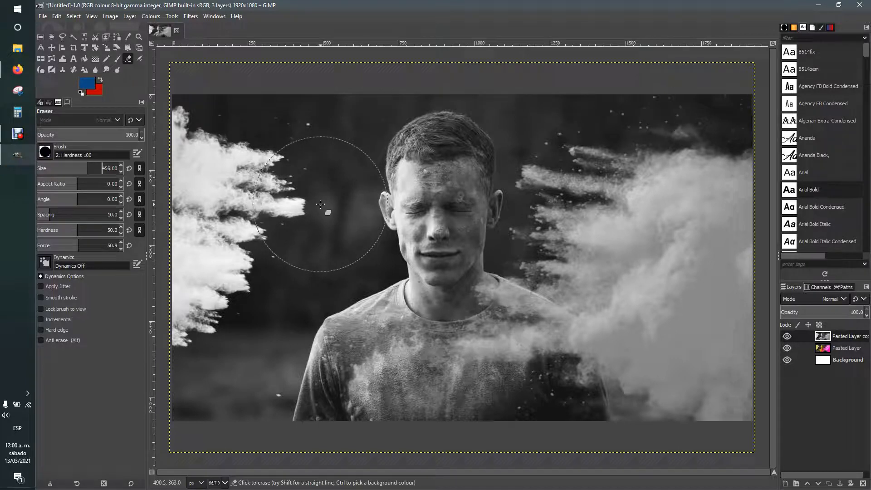
pyautogui.moveTo(116, 169); pyautogui.dragTo(99, 169)
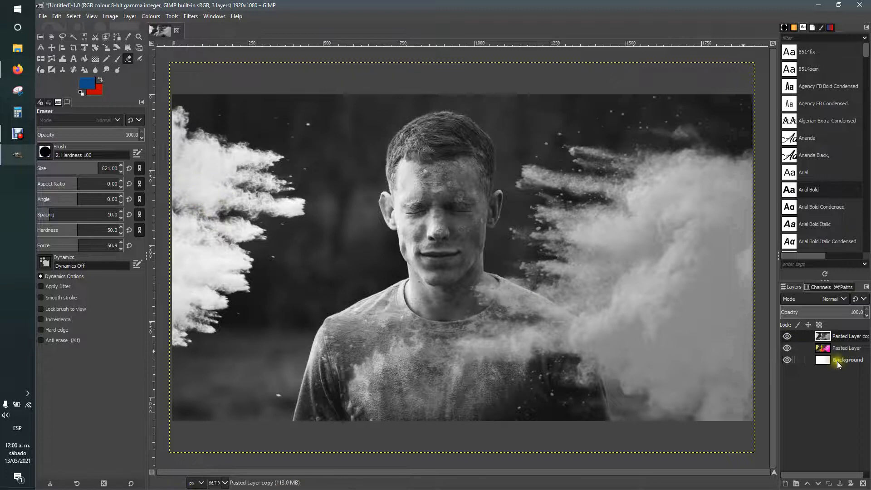
# Step: Erase over the left powder plume to reveal its original yellow
pyautogui.click(191, 192)
pyautogui.click(191, 192)
pyautogui.moveTo(188, 277)
pyautogui.mouseDown()
pyautogui.moveTo(205, 319)
pyautogui.moveTo(205, 185)
pyautogui.moveTo(184, 151)
pyautogui.moveTo(203, 172)
pyautogui.moveTo(173, 288)
pyautogui.moveTo(180, 325)
pyautogui.mouseUp()
pyautogui.click(237, 192)
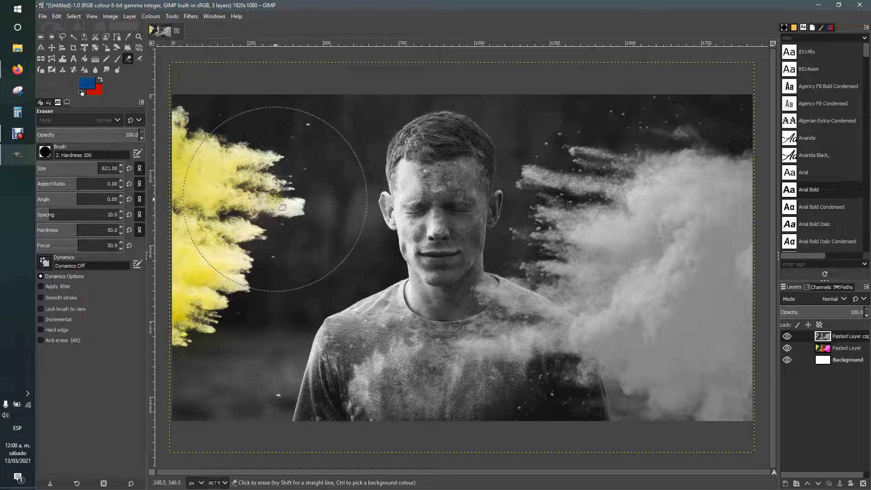
# Step: Erase the right cloud to reveal pink, then touch up the yellow plume's tip at eraser size 110
pyautogui.click(740, 214)
pyautogui.moveTo(731, 286)
pyautogui.mouseDown()
pyautogui.moveTo(747, 255)
pyautogui.moveTo(739, 384)
pyautogui.moveTo(685, 387)
pyautogui.moveTo(597, 325)
pyautogui.moveTo(688, 305)
pyautogui.moveTo(752, 320)
pyautogui.mouseUp()
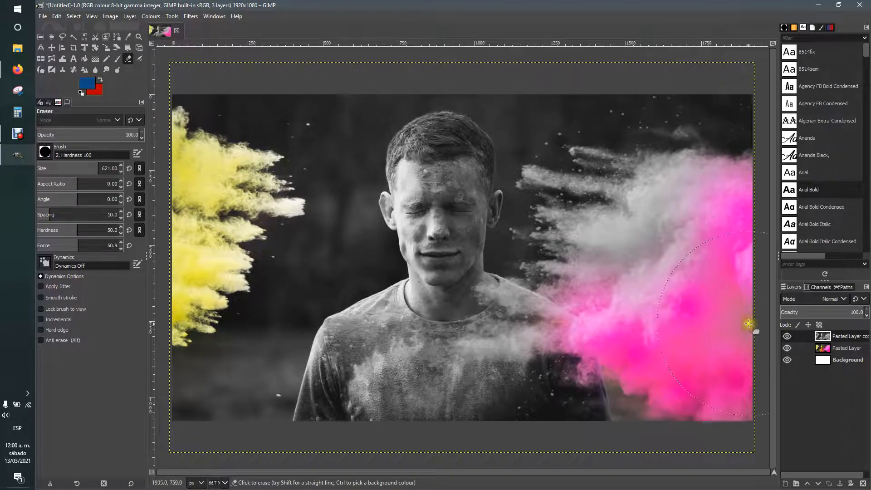
pyautogui.moveTo(648, 268)
pyautogui.mouseDown()
pyautogui.moveTo(599, 249)
pyautogui.moveTo(686, 229)
pyautogui.moveTo(661, 200)
pyautogui.moveTo(628, 199)
pyautogui.mouseUp()
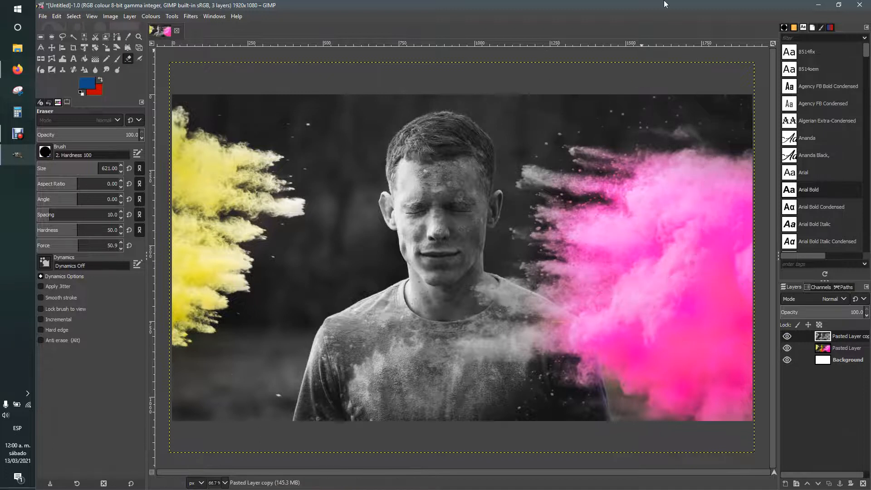
pyautogui.moveTo(82, 168)
pyautogui.mouseDown()
pyautogui.moveTo(49, 163)
pyautogui.moveTo(61, 168)
pyautogui.mouseUp()
pyautogui.moveTo(282, 211)
pyautogui.mouseDown()
pyautogui.moveTo(290, 206)
pyautogui.moveTo(234, 197)
pyautogui.moveTo(296, 205)
pyautogui.moveTo(238, 190)
pyautogui.moveTo(209, 157)
pyautogui.moveTo(195, 172)
pyautogui.moveTo(218, 236)
pyautogui.moveTo(247, 260)
pyautogui.mouseUp()
# Step: Turn off the colour Pasted Layer's eye so erased clouds show the white Background
pyautogui.click(832, 360)
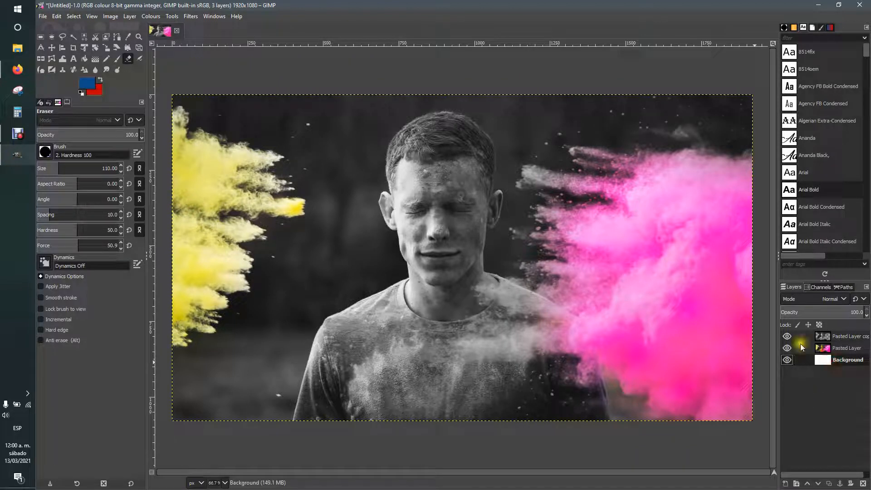
pyautogui.click(51, 37)
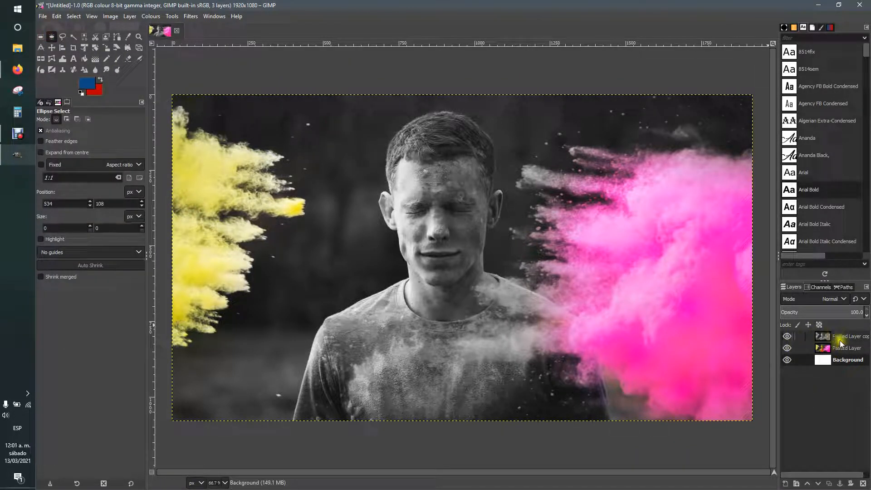
pyautogui.click(827, 336)
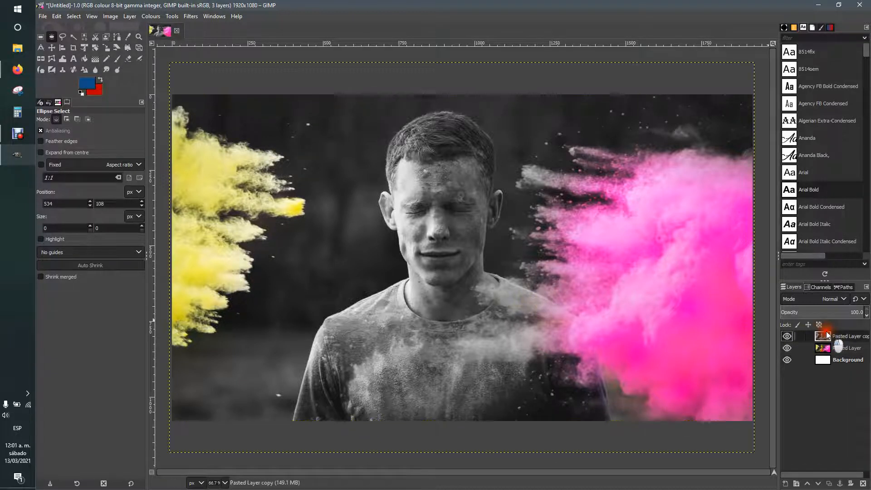
pyautogui.click(789, 336)
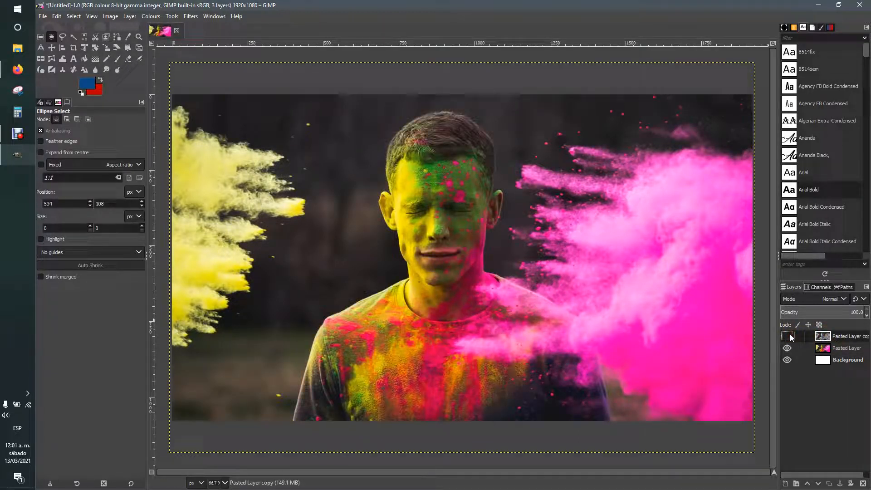
pyautogui.click(822, 348)
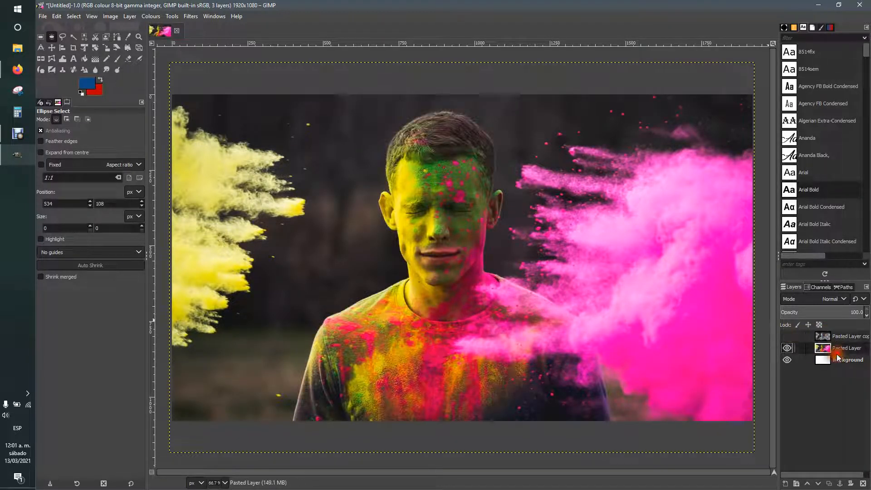
pyautogui.click(787, 336)
pyautogui.click(787, 348)
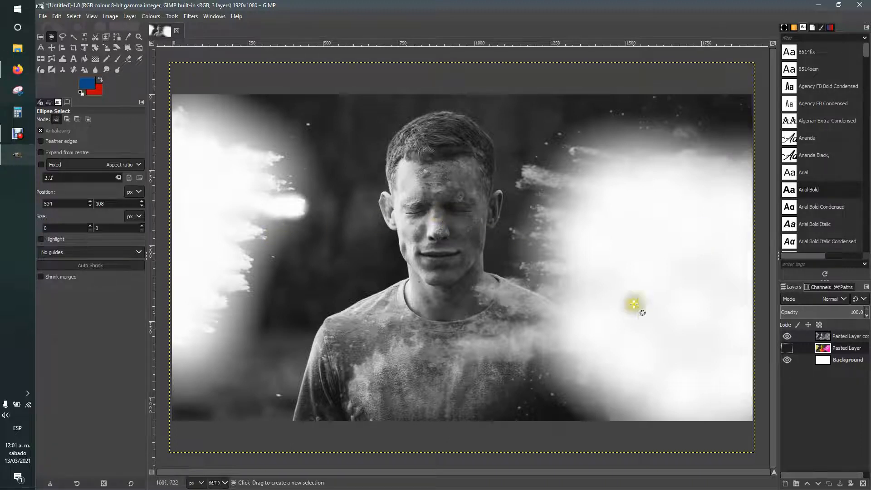
# Step: Hide the white Background layer and turn the colour Pasted Layer's visibility back on
pyautogui.click(814, 363)
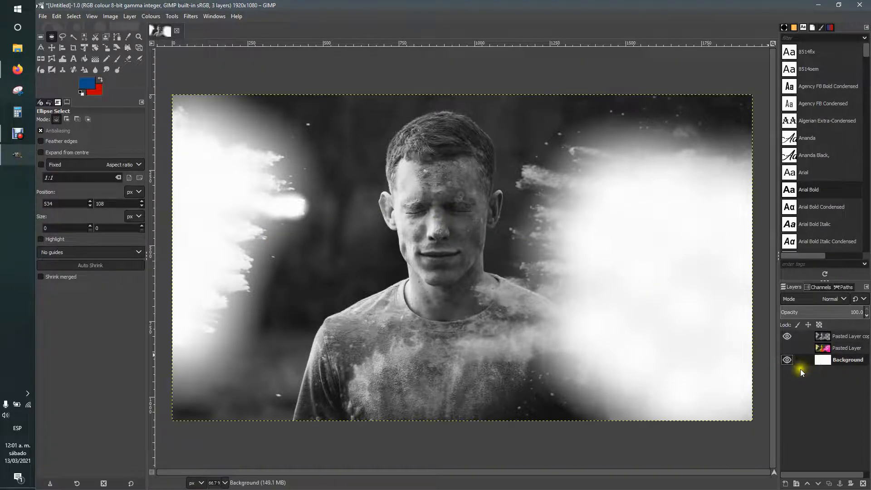
pyautogui.click(788, 360)
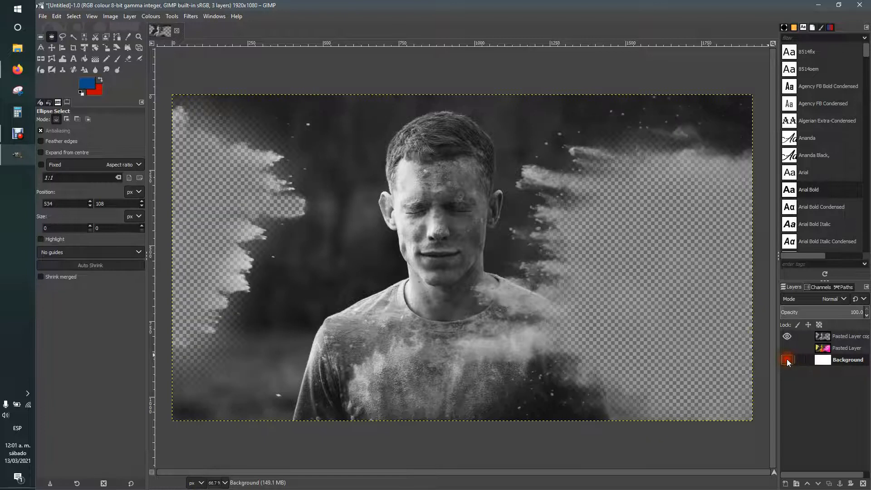
pyautogui.keyDown('ctrl'); pyautogui.scroll(3, 641, 253); pyautogui.keyUp('ctrl')
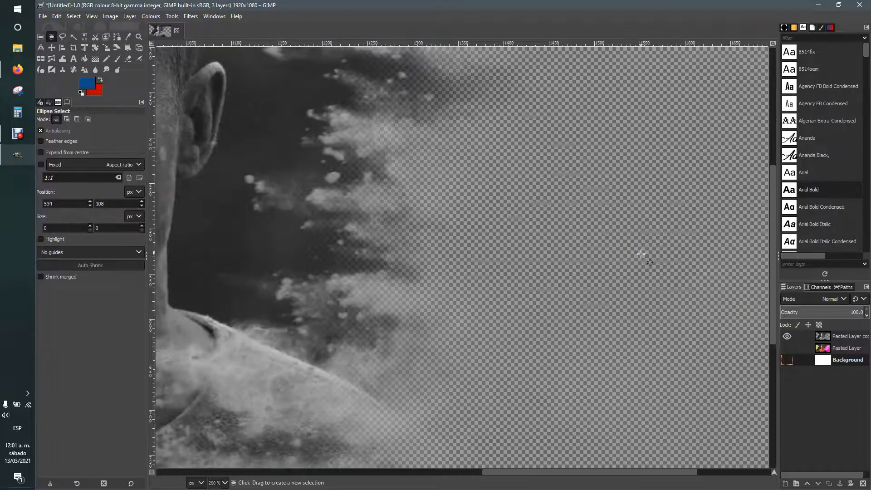
pyautogui.keyDown('ctrl'); pyautogui.scroll(1, 641, 254); pyautogui.keyUp('ctrl')
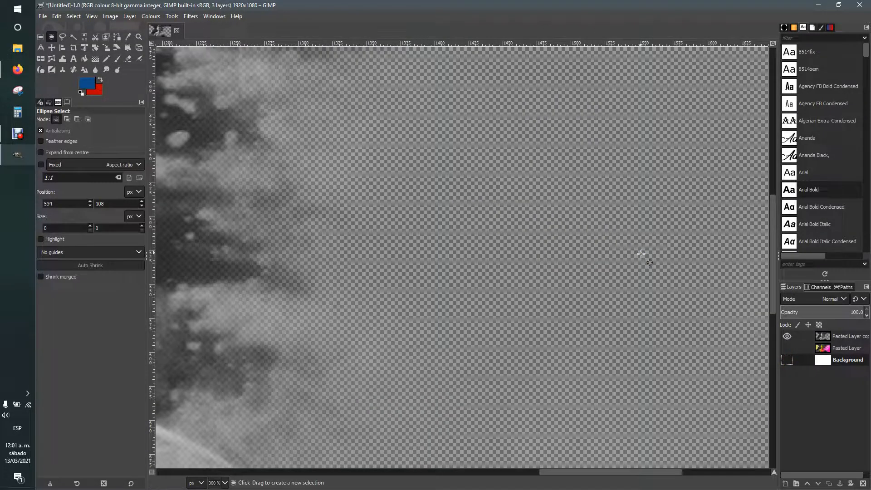
pyautogui.keyDown('ctrl'); pyautogui.scroll(-4, 641, 254); pyautogui.keyUp('ctrl')
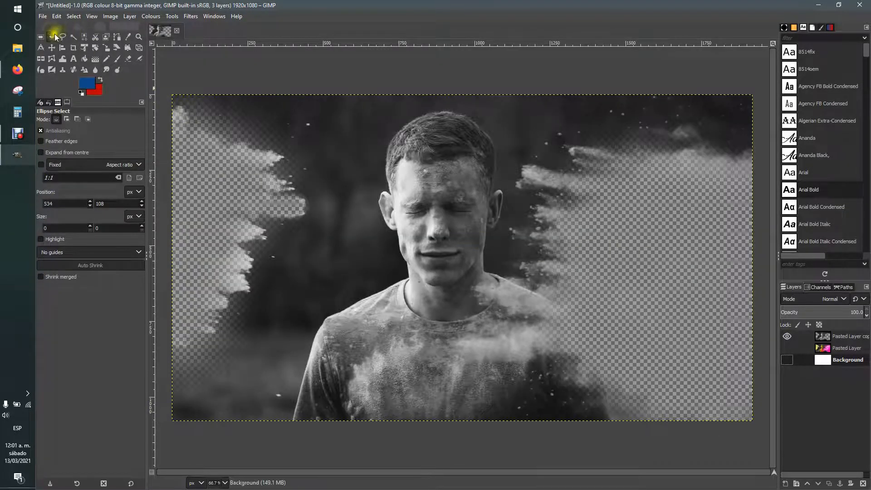
pyautogui.keyDown('ctrl'); pyautogui.scroll(3, 701, 259); pyautogui.keyUp('ctrl')
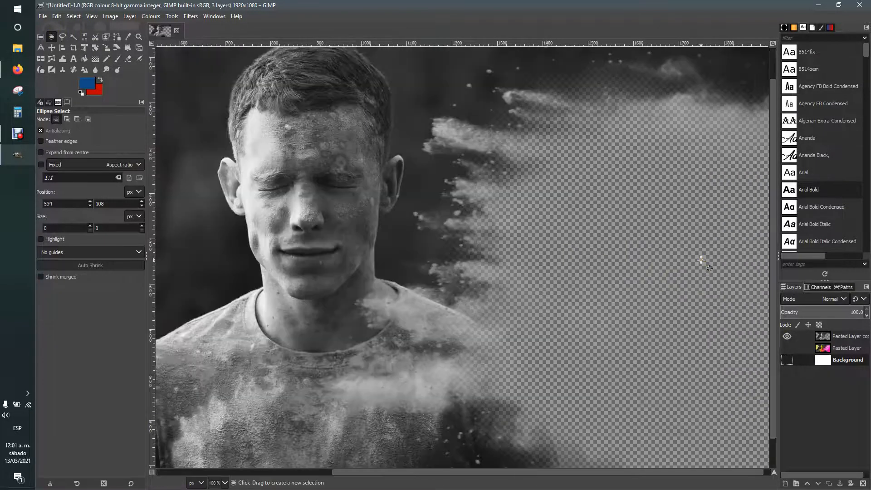
pyautogui.keyDown('ctrl'); pyautogui.scroll(-3, 701, 260); pyautogui.keyUp('ctrl')
pyautogui.keyDown('ctrl'); pyautogui.scroll(-1, 702, 260); pyautogui.keyUp('ctrl')
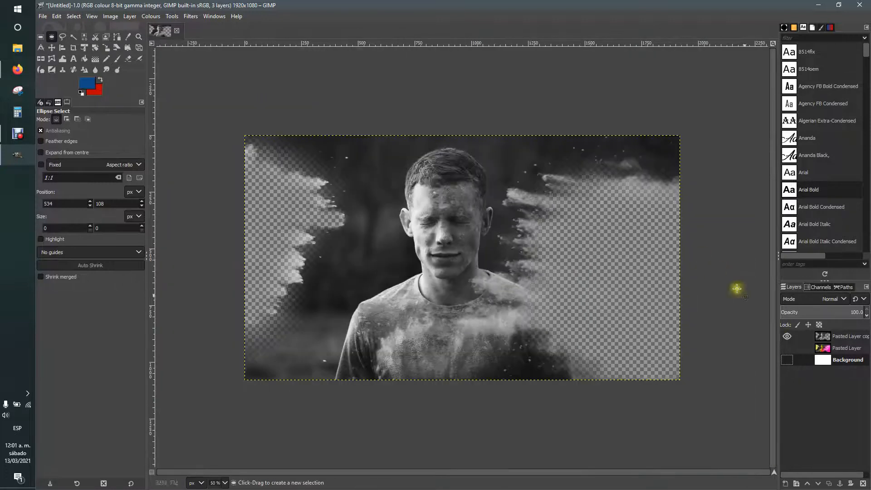
pyautogui.click(787, 348)
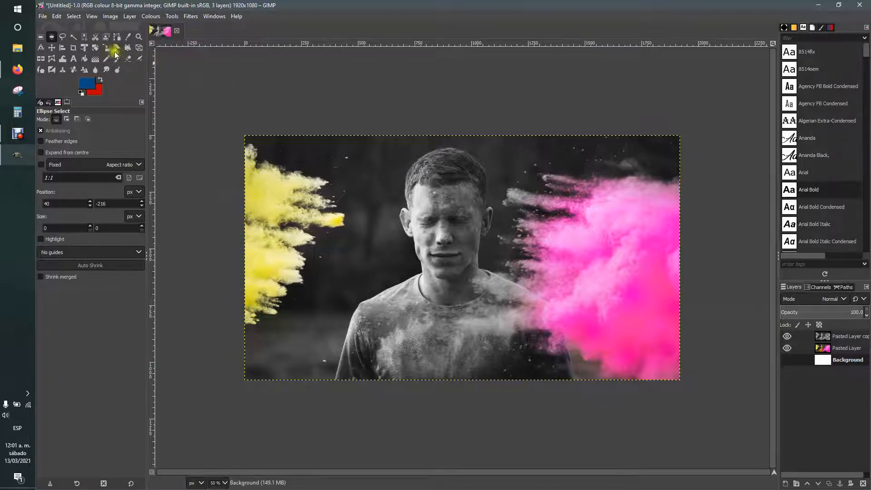
# Step: Start Export As with the Desktop as the destination and the file name Photo01
pyautogui.click(44, 16)
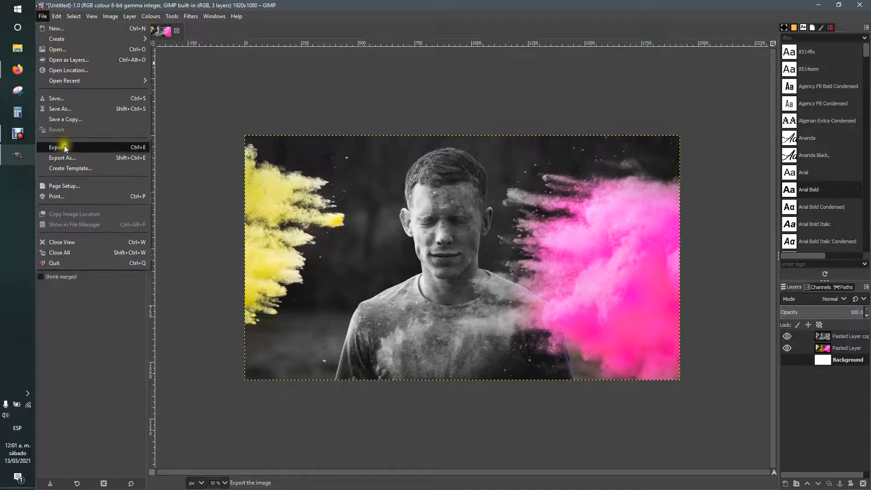
pyautogui.click(79, 158)
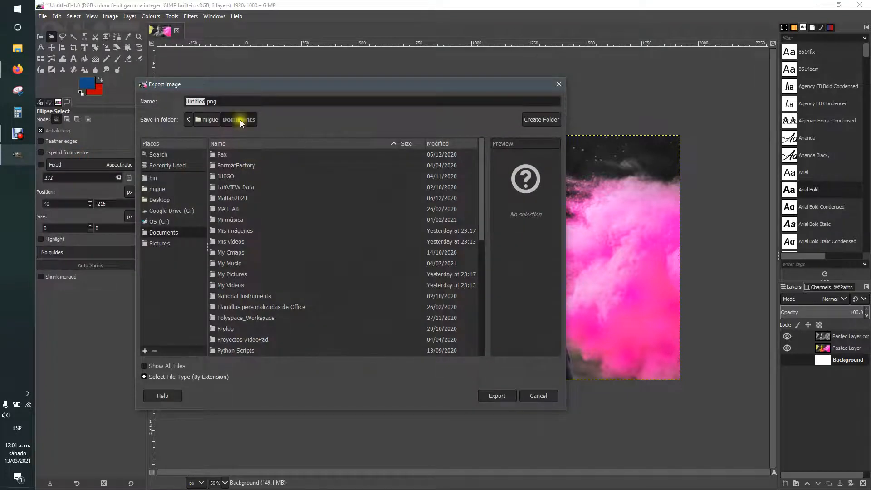
pyautogui.moveTo(252, 85); pyautogui.dragTo(383, 50)
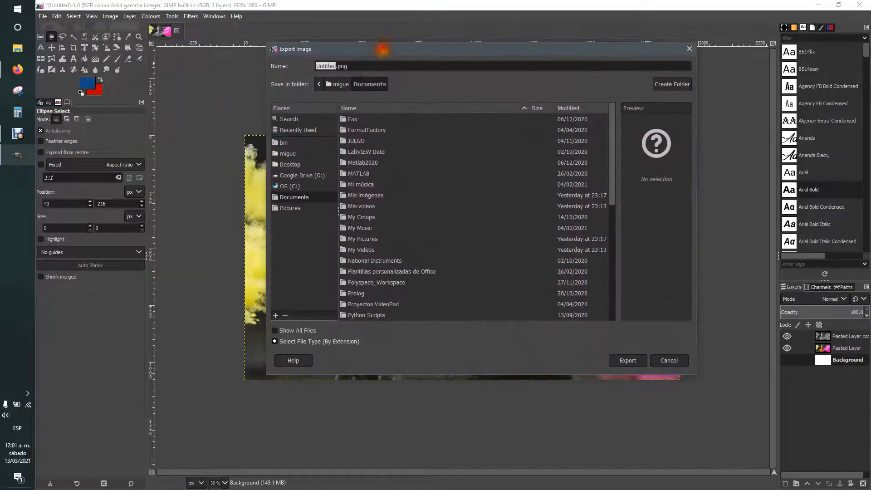
pyautogui.click(291, 165)
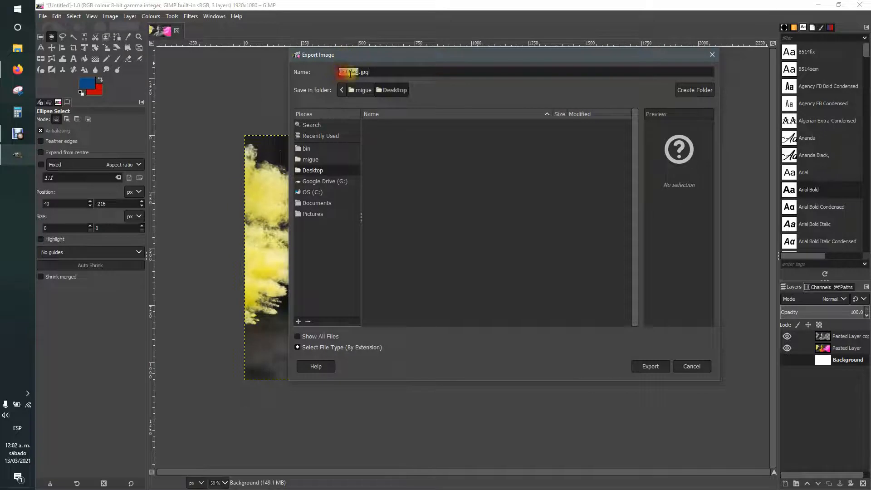
pyautogui.write('Photo01')
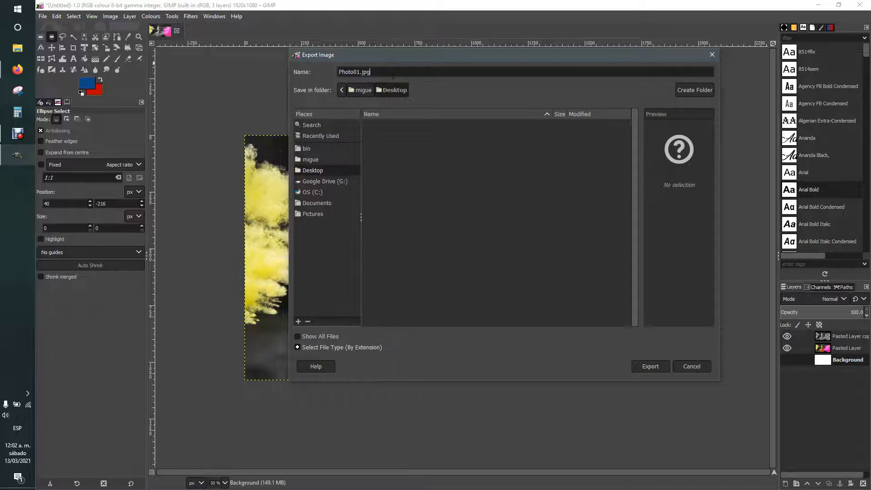
pyautogui.moveTo(398, 57); pyautogui.dragTo(350, 28)
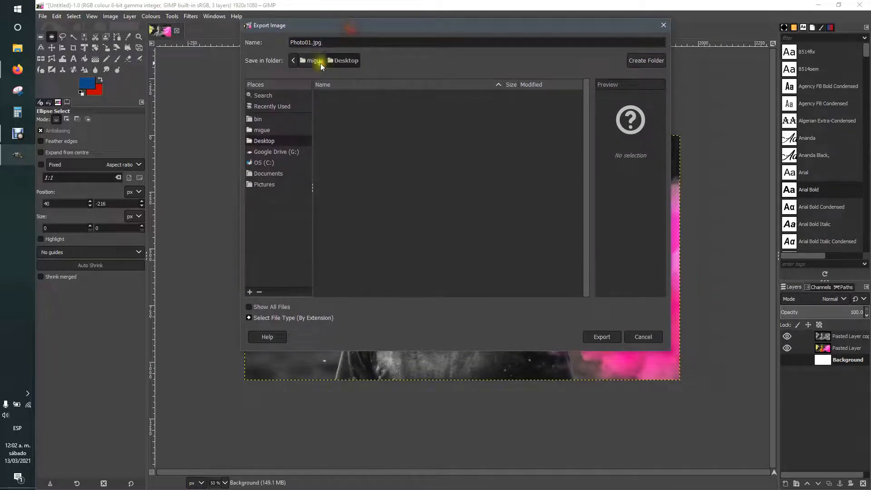
# Step: Choose JPEG image as the file type and export Photo01.jpg at quality 90
pyautogui.click(249, 318)
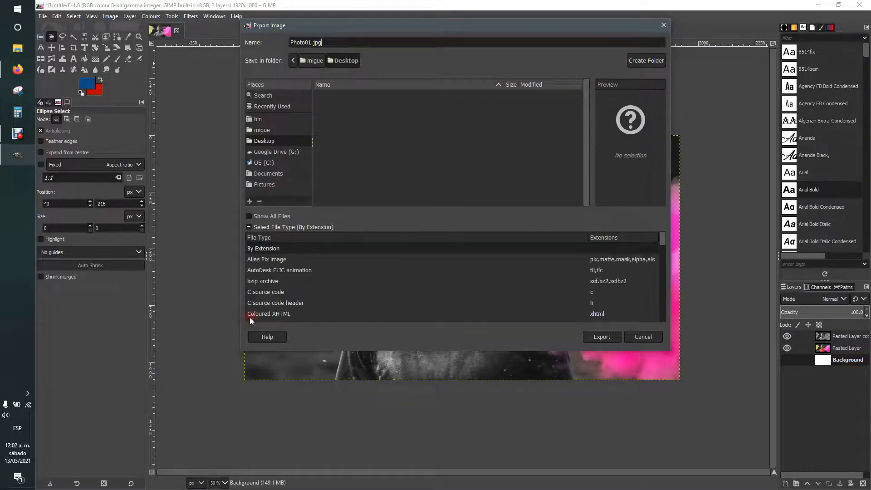
pyautogui.moveTo(666, 241); pyautogui.dragTo(667, 272)
pyautogui.click(586, 269)
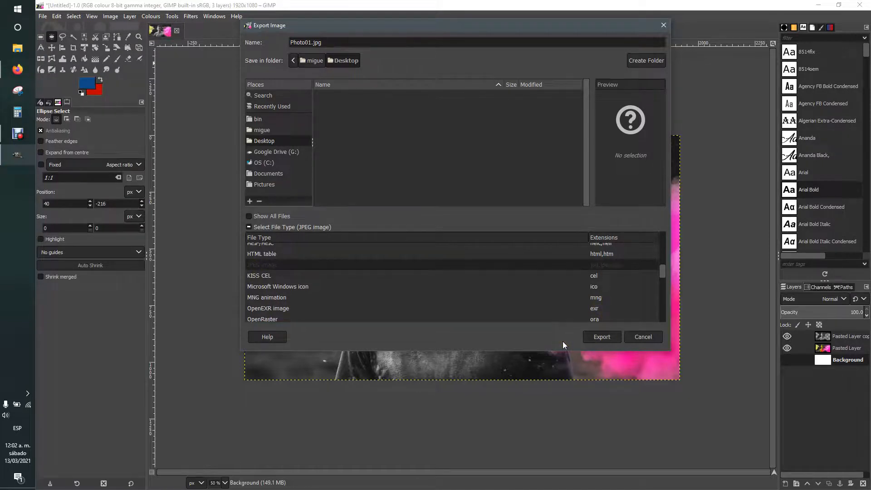
pyautogui.click(606, 334)
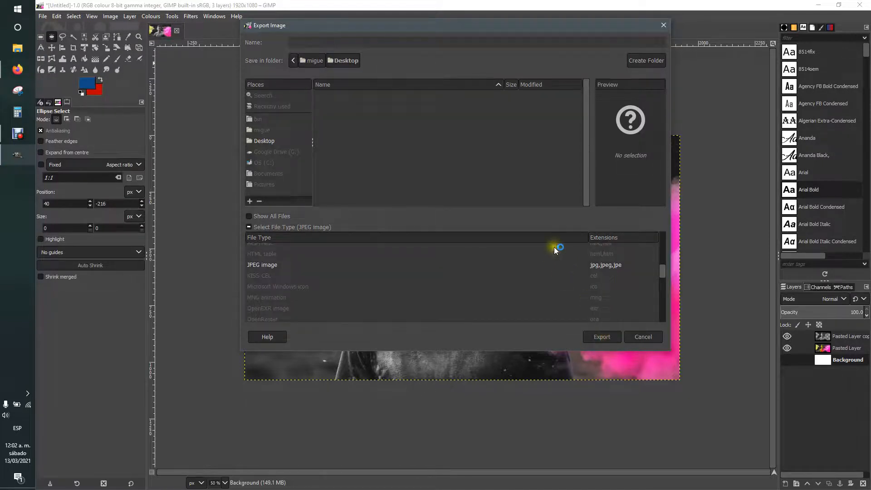
pyautogui.moveTo(456, 150); pyautogui.dragTo(453, 122)
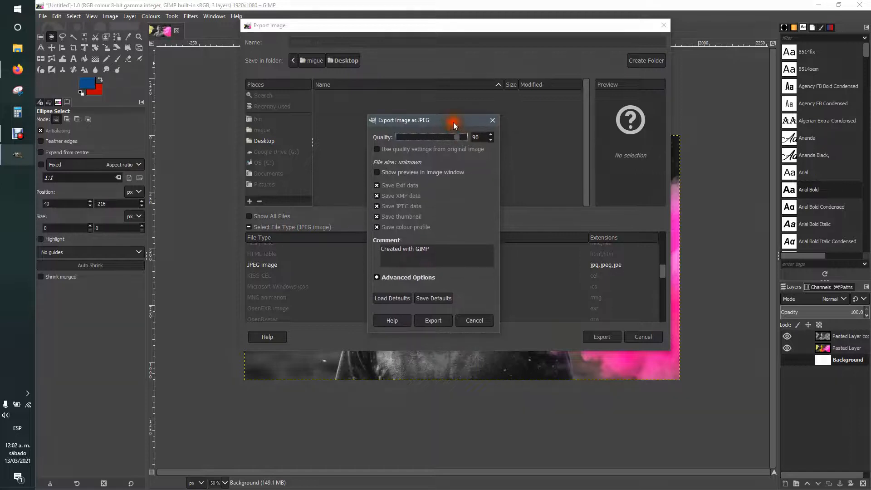
pyautogui.click(442, 124)
pyautogui.click(433, 321)
# Step: Minimize GIMP and the browser, view Photo01.jpg from the desktop in Photos, then close it
pyautogui.click(818, 5)
pyautogui.click(817, 5)
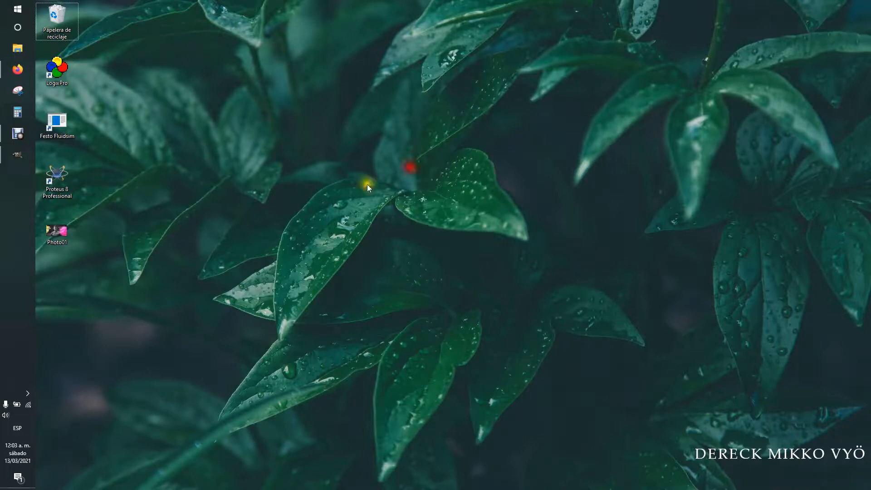
pyautogui.moveTo(57, 232); pyautogui.dragTo(275, 177)
pyautogui.doubleClick(279, 176)
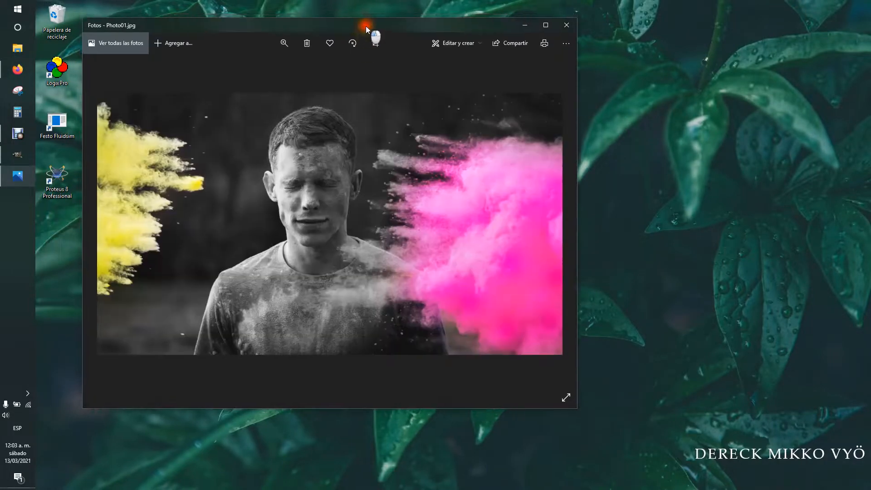
pyautogui.moveTo(365, 25); pyautogui.dragTo(511, 39)
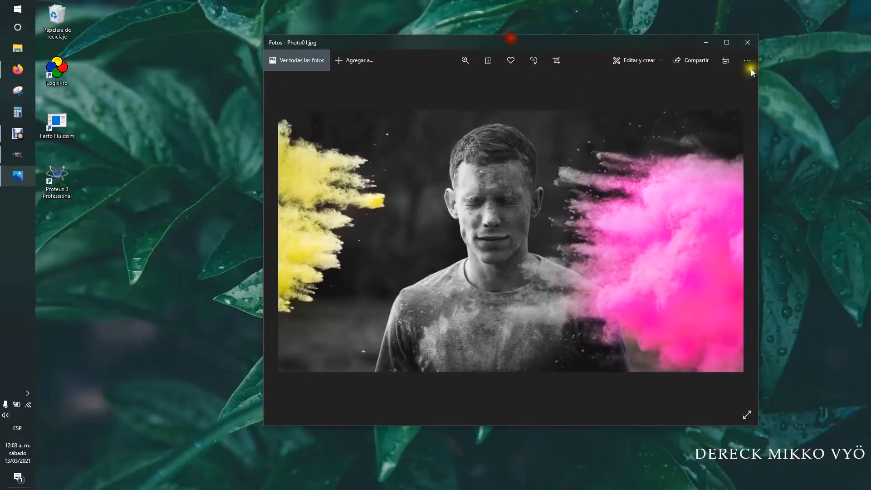
pyautogui.click(746, 39)
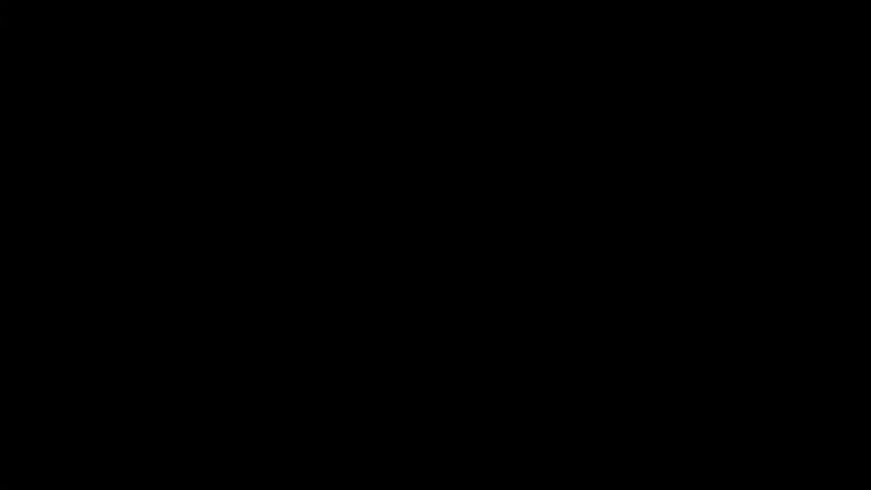